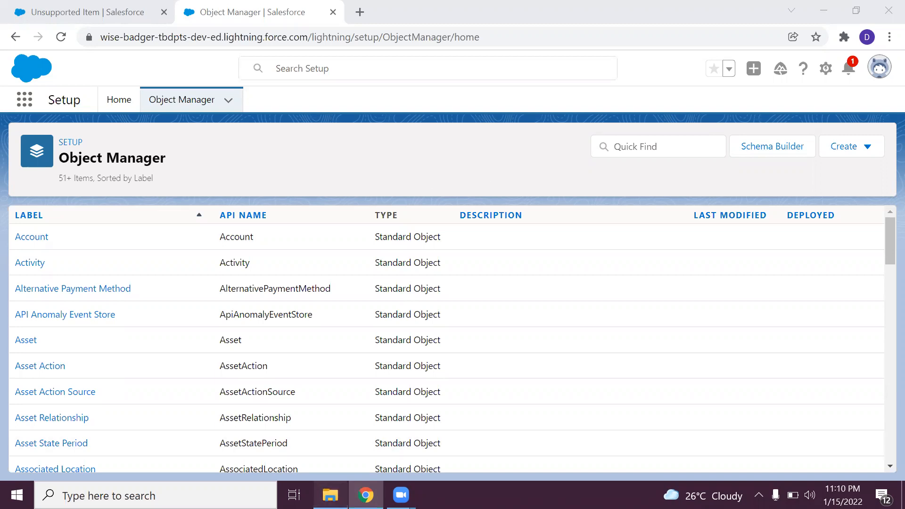
# - Open the emp insert CSV file from the Pictures folder in Excel
pyautogui.click(330, 495)
pyautogui.click(379, 259)
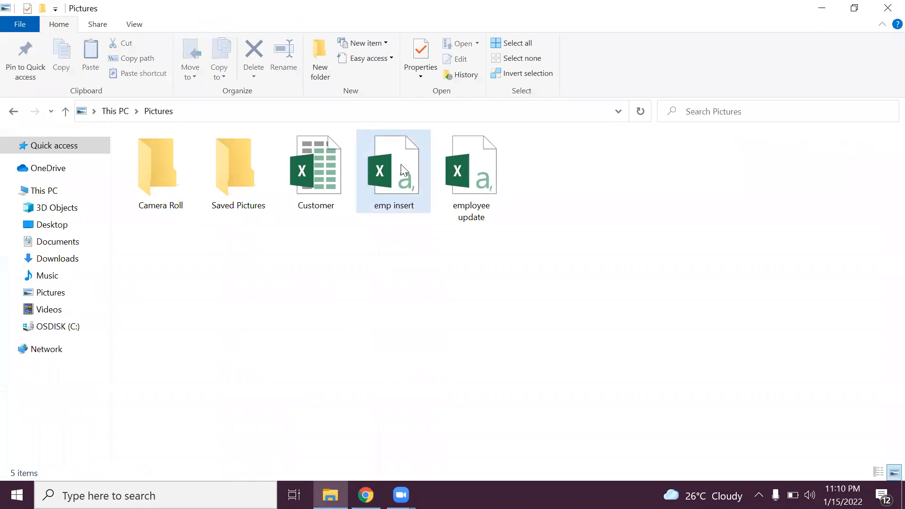
pyautogui.click(401, 165)
pyautogui.doubleClick(402, 170)
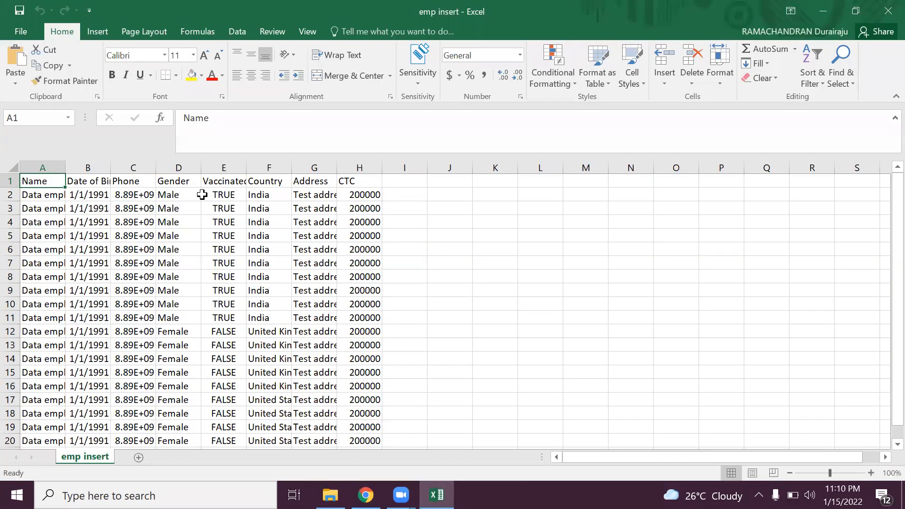
# - Fit the Phone, Name and Date of Birth columns to their contents and review the employee data in them
pyautogui.doubleClick(156, 166)
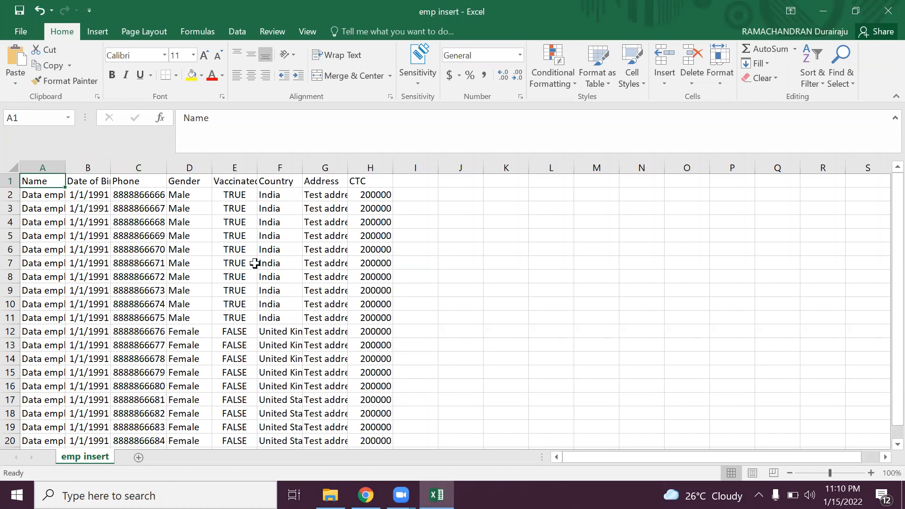
pyautogui.click(232, 286)
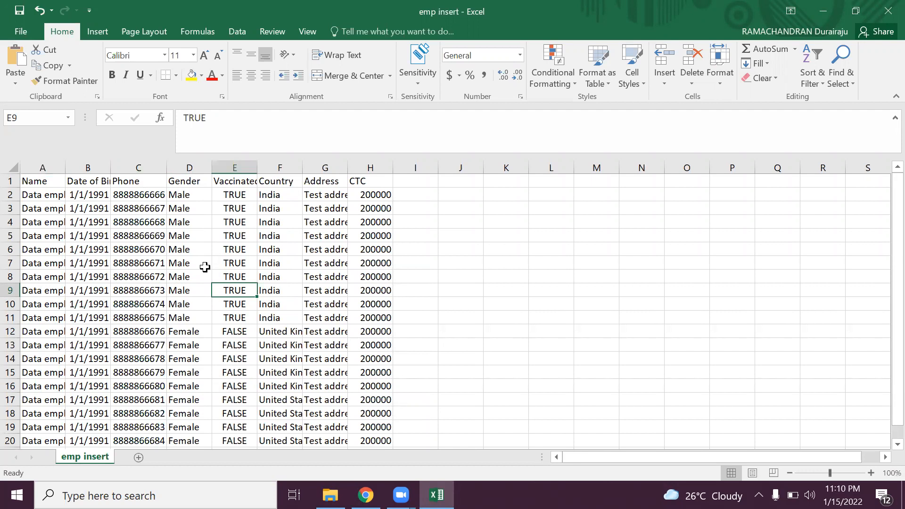
pyautogui.click(90, 250)
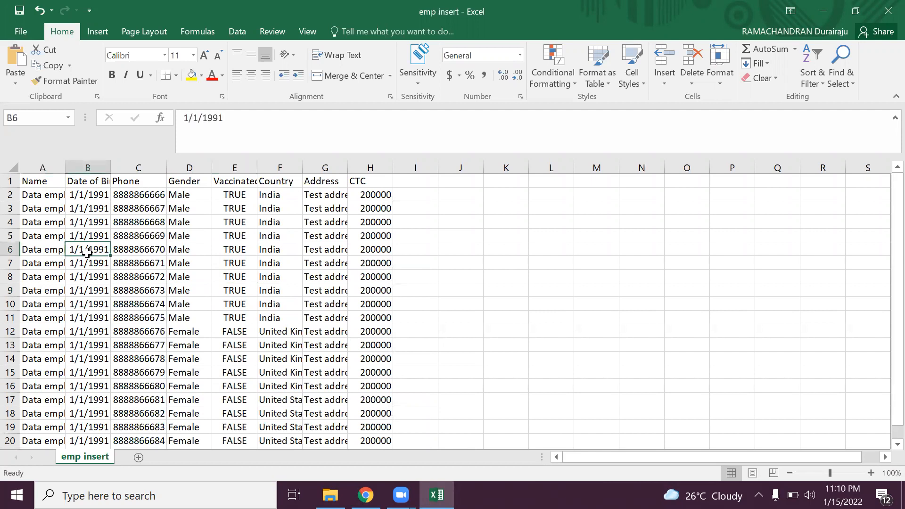
pyautogui.doubleClick(65, 162)
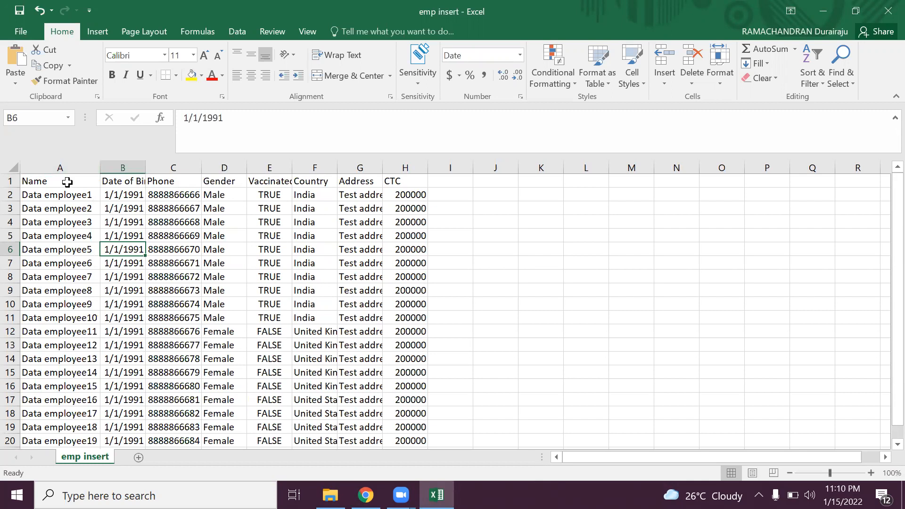
pyautogui.click(65, 225)
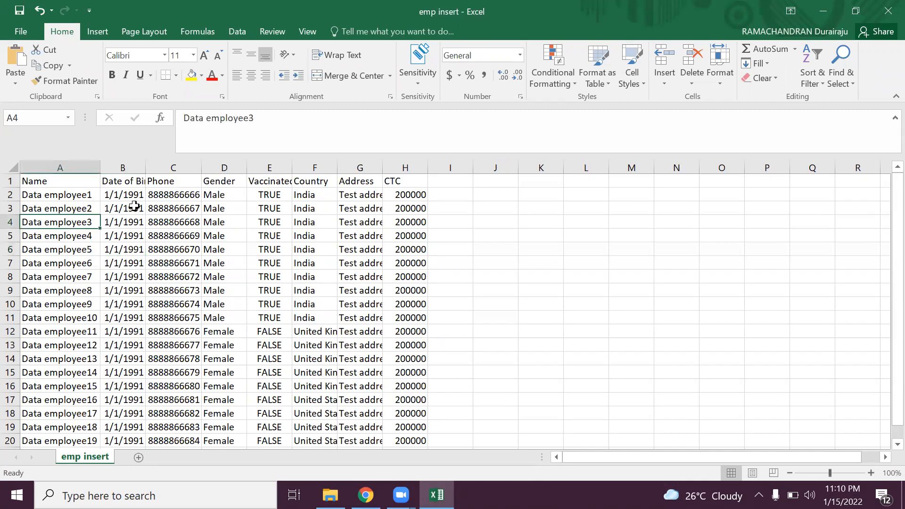
pyautogui.doubleClick(146, 167)
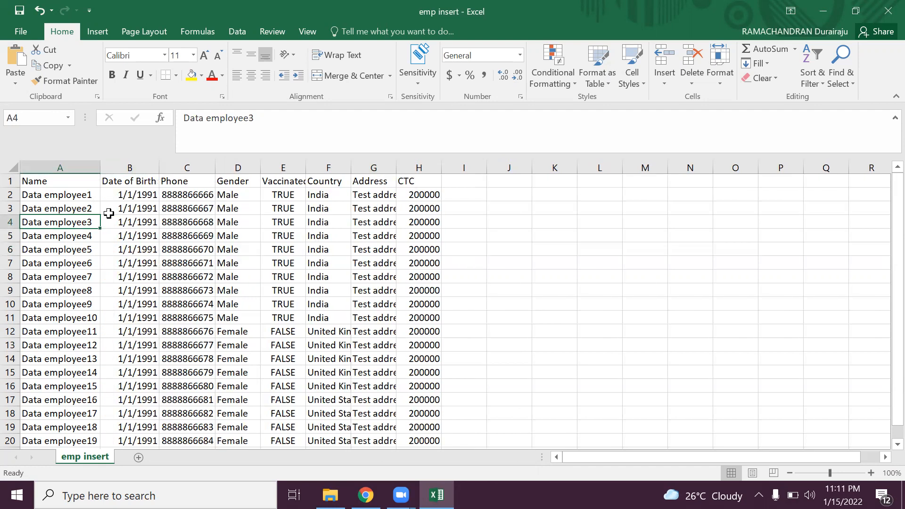
pyautogui.click(122, 220)
pyautogui.click(196, 219)
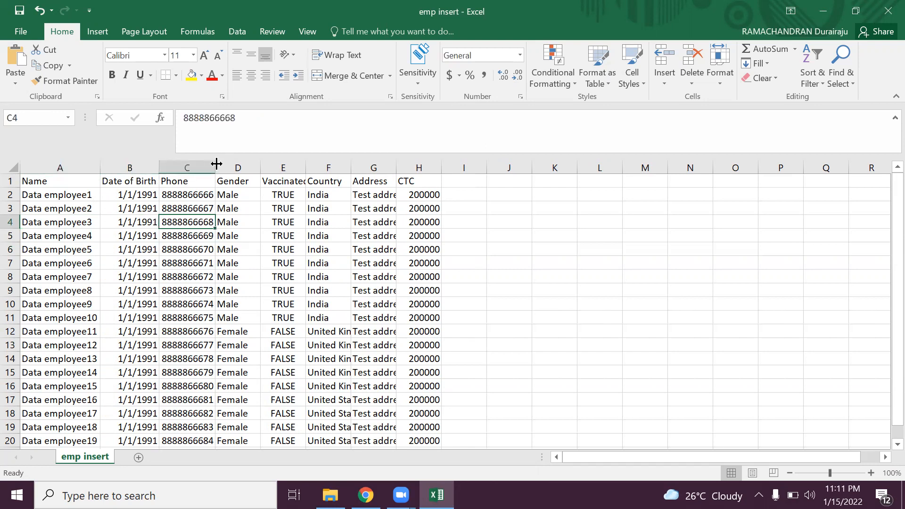
pyautogui.click(240, 218)
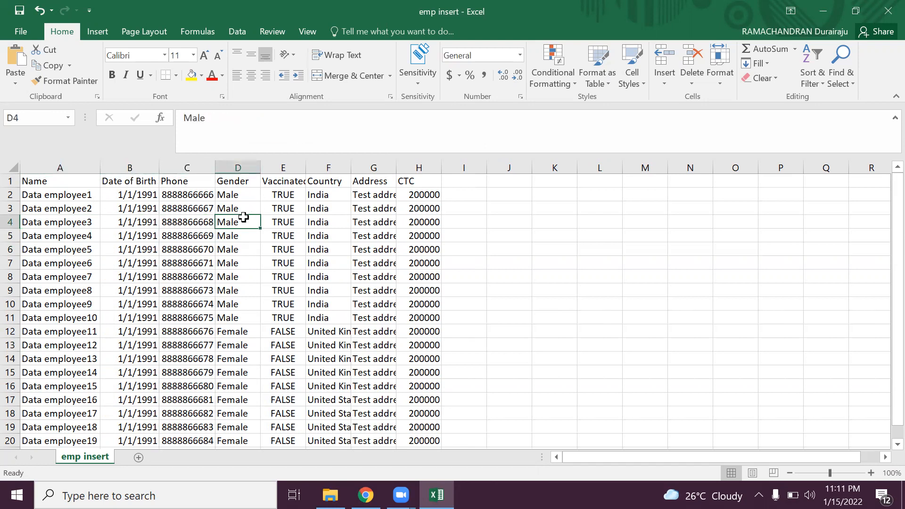
# - Fit the Vaccinated?, Country and Address columns to their contents and review their values
pyautogui.doubleClick(305, 167)
pyautogui.click(307, 236)
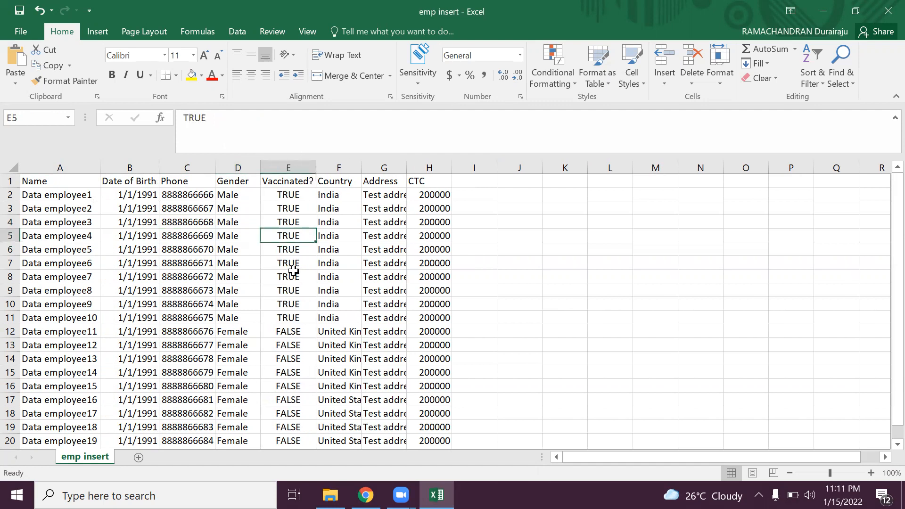
pyautogui.click(342, 230)
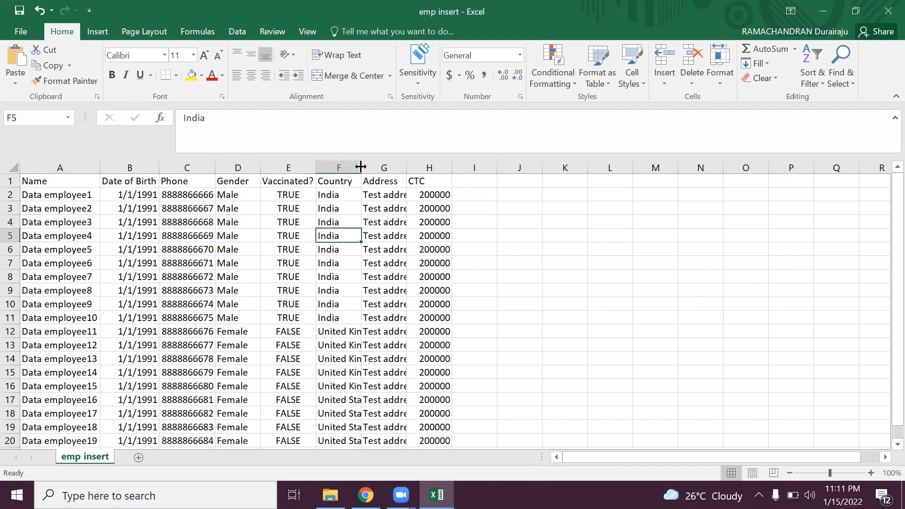
pyautogui.doubleClick(362, 167)
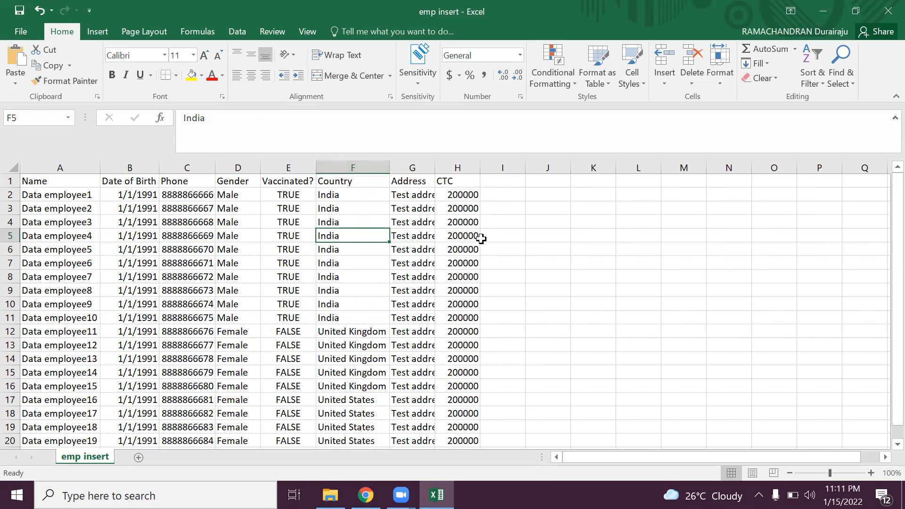
pyautogui.click(468, 217)
pyautogui.click(424, 218)
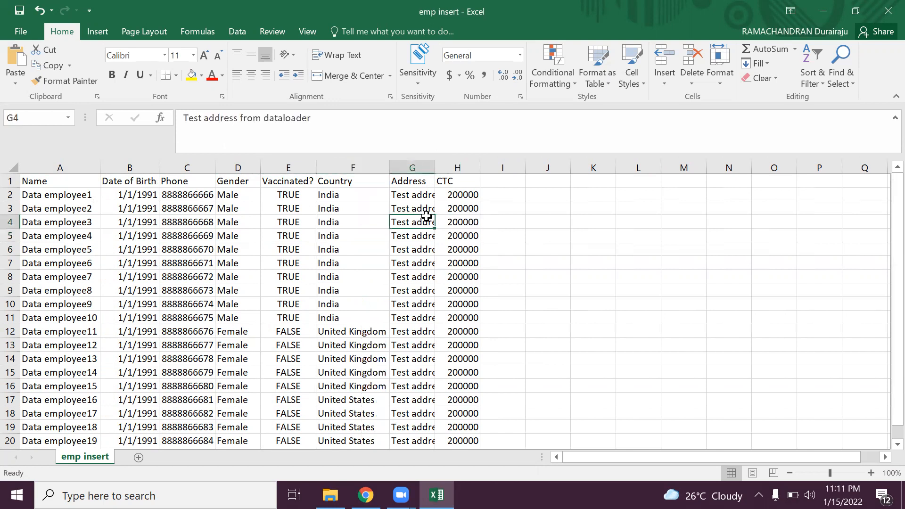
pyautogui.doubleClick(438, 168)
pyautogui.click(479, 326)
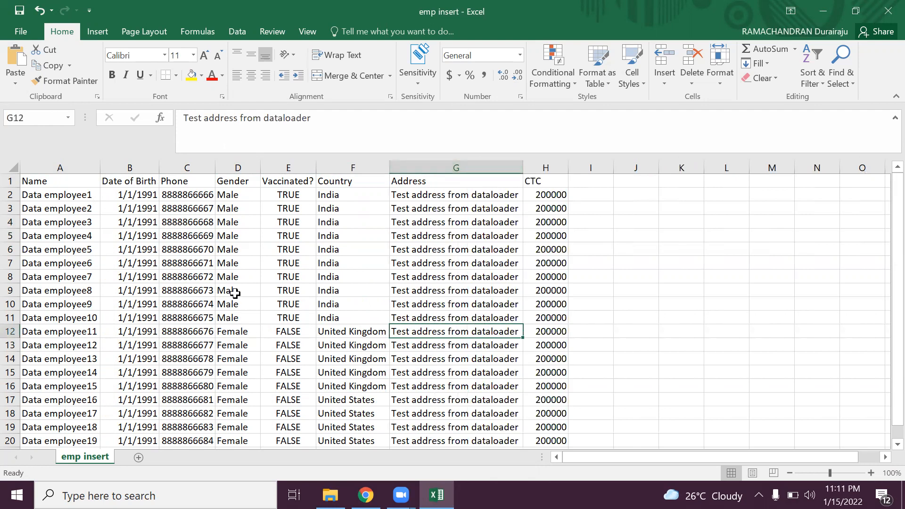
# - Close the emp insert workbook and switch back to the Salesforce Object Manager in Chrome
pyautogui.click(884, 14)
pyautogui.click(448, 263)
pyautogui.click(366, 495)
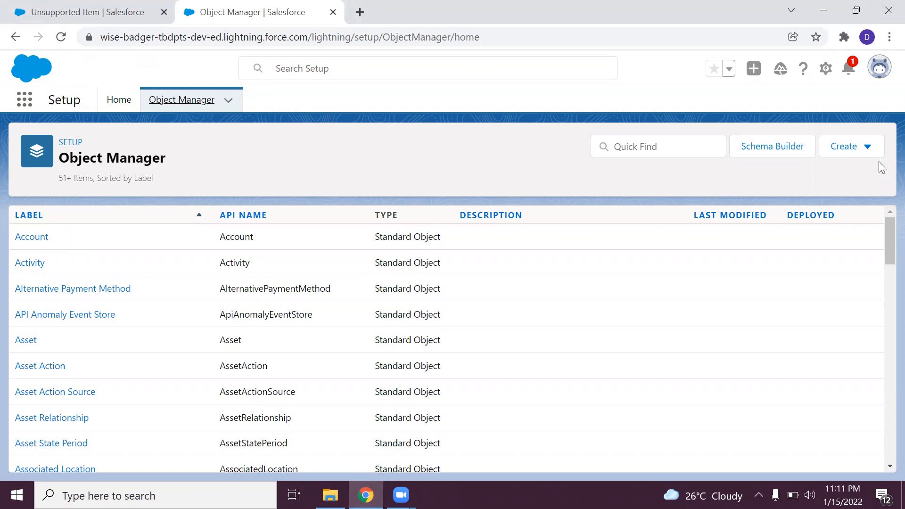
# - Start a custom object from a spreadsheet and upload the emp insert CSV file from the Pictures folder as its source
pyautogui.click(867, 156)
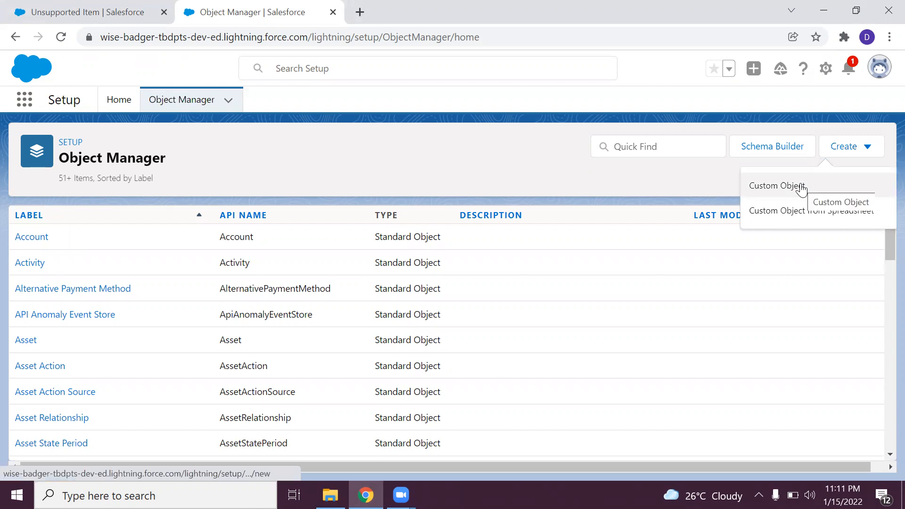
pyautogui.click(800, 215)
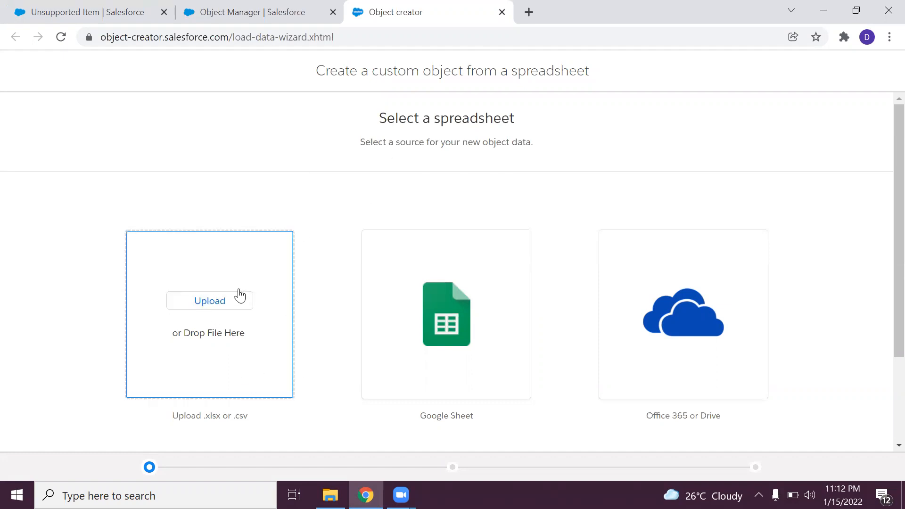
pyautogui.click(330, 495)
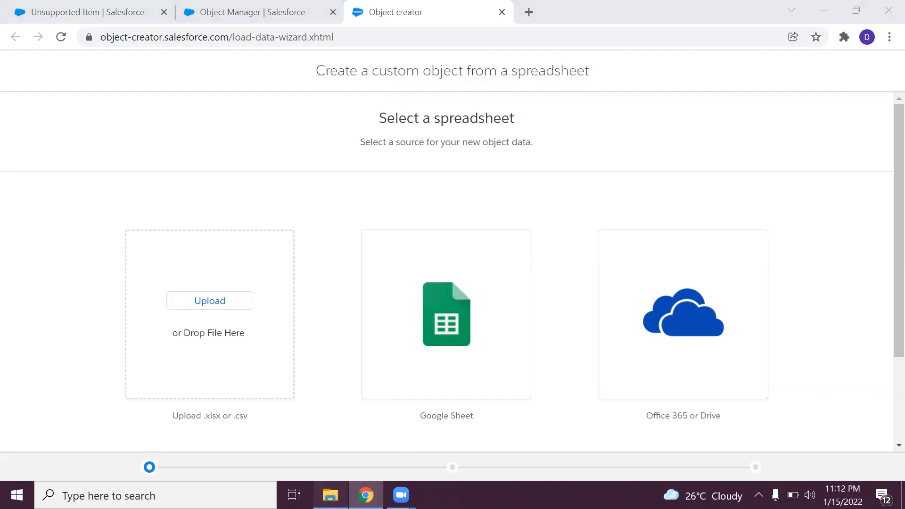
pyautogui.moveTo(399, 172); pyautogui.dragTo(233, 321)
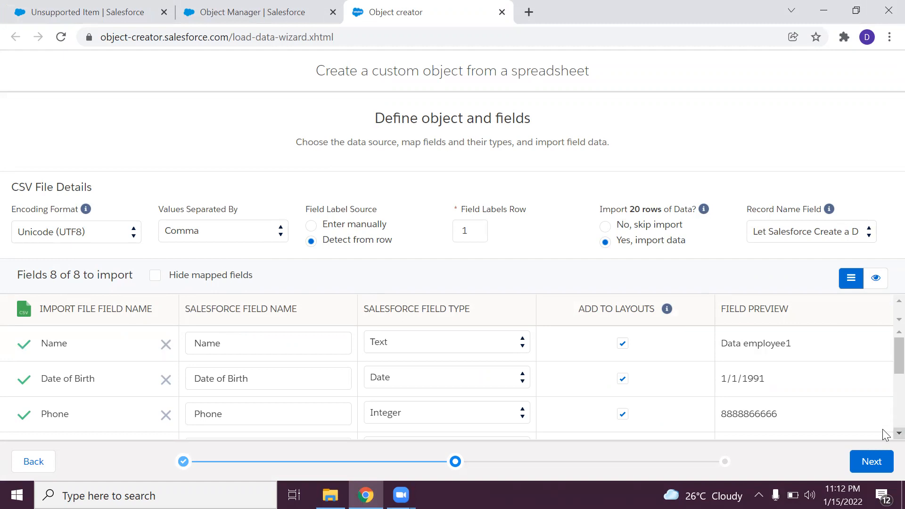
# - Rename the Salesforce field mapped to the Name column as "Rec Name"
pyautogui.scroll(-1, 886, 435)
pyautogui.scroll(1, 886, 363)
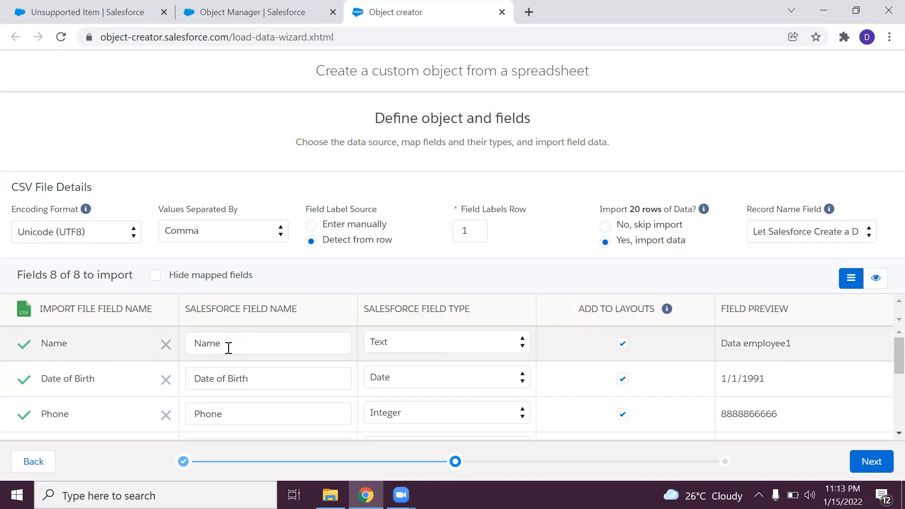
pyautogui.click(194, 345)
pyautogui.write('Rec')
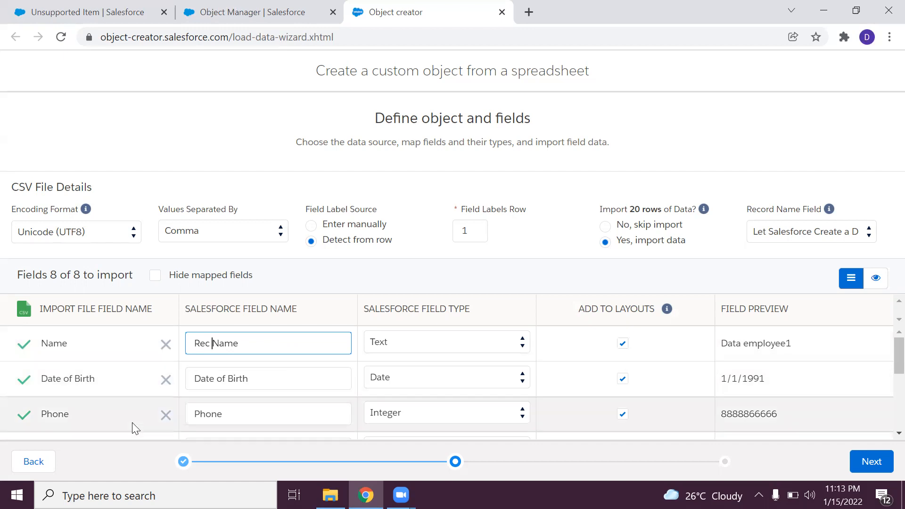
# - Set the Salesforce field type of Phone to Text and of Gender to Picklist
pyautogui.click(446, 416)
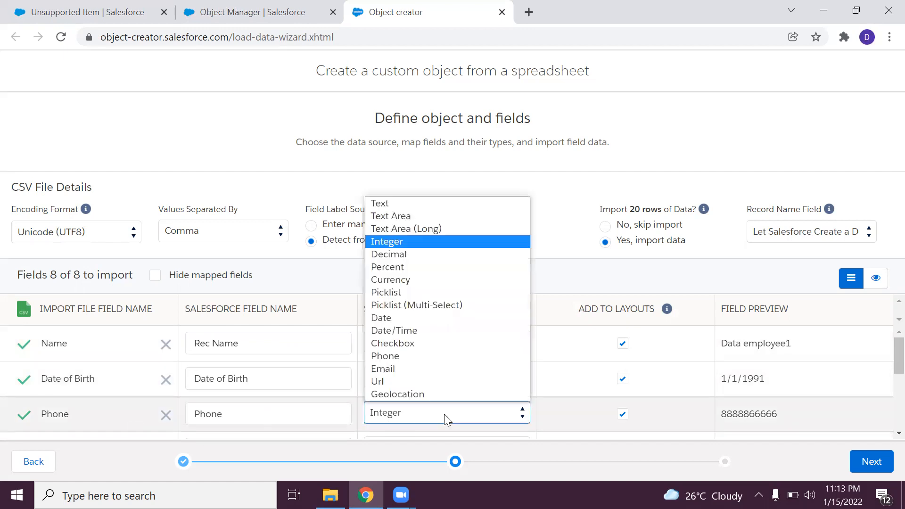
pyautogui.click(413, 205)
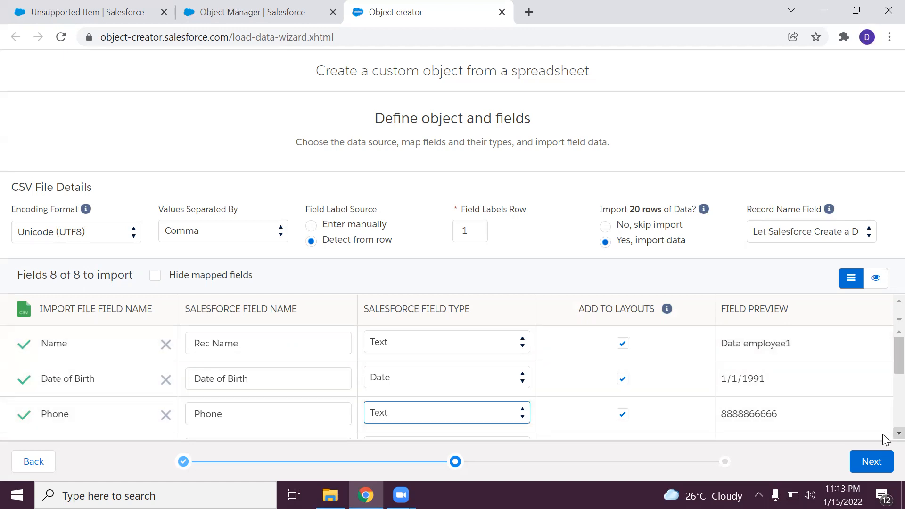
pyautogui.scroll(-1, 883, 438)
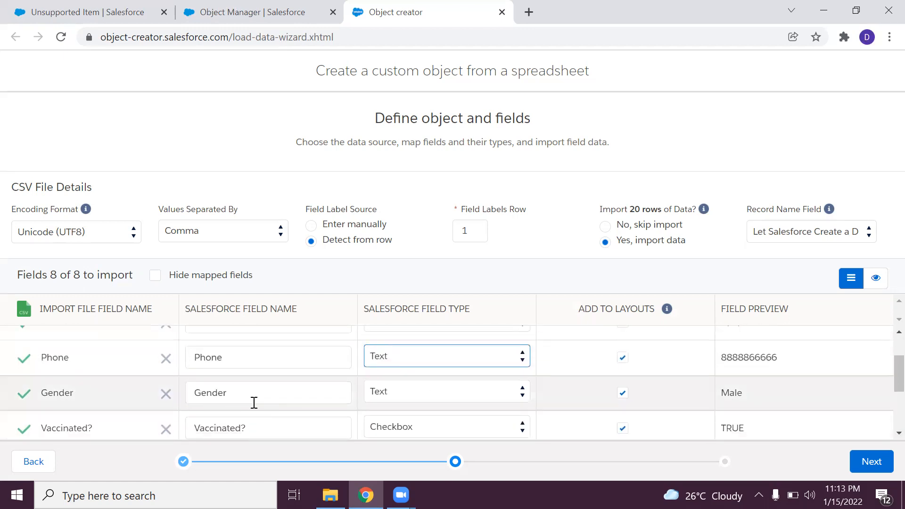
pyautogui.click(435, 391)
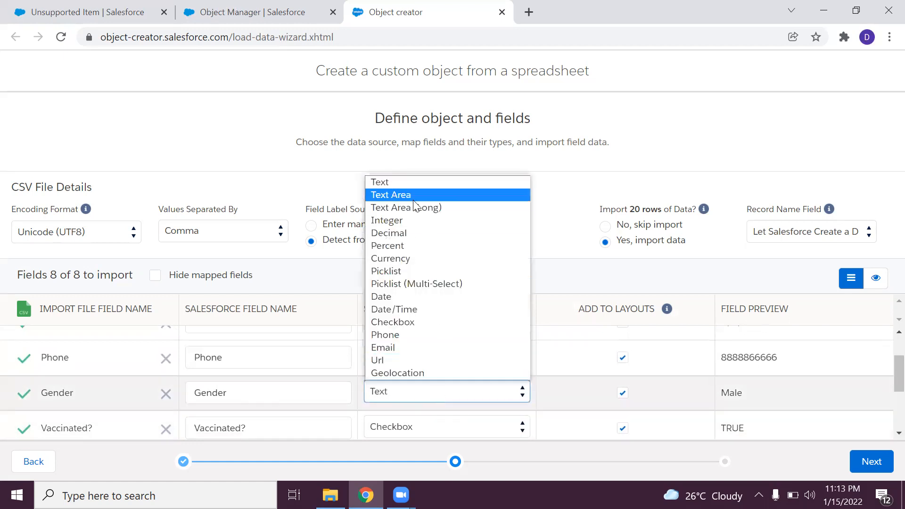
pyautogui.click(403, 269)
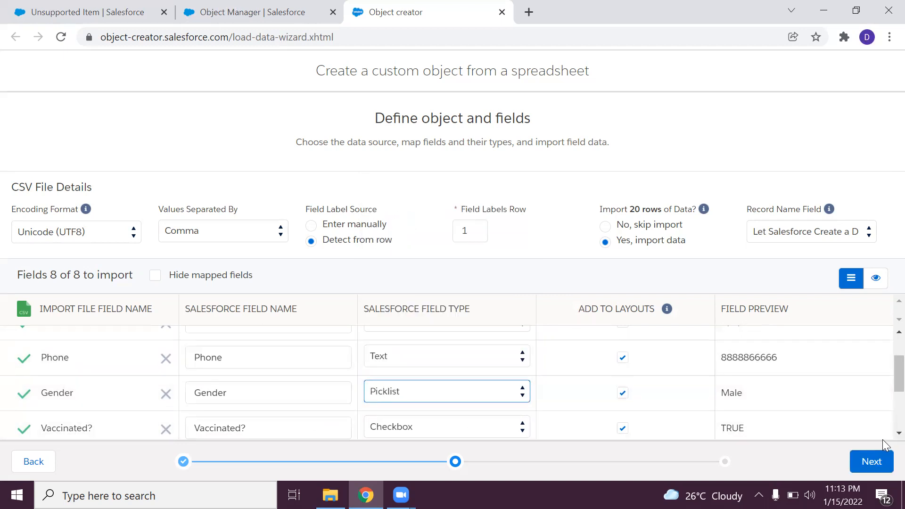
# - Set the Salesforce field type of Country to Picklist and of CTC to Currency
pyautogui.click(898, 433)
pyautogui.scroll(-2, 886, 440)
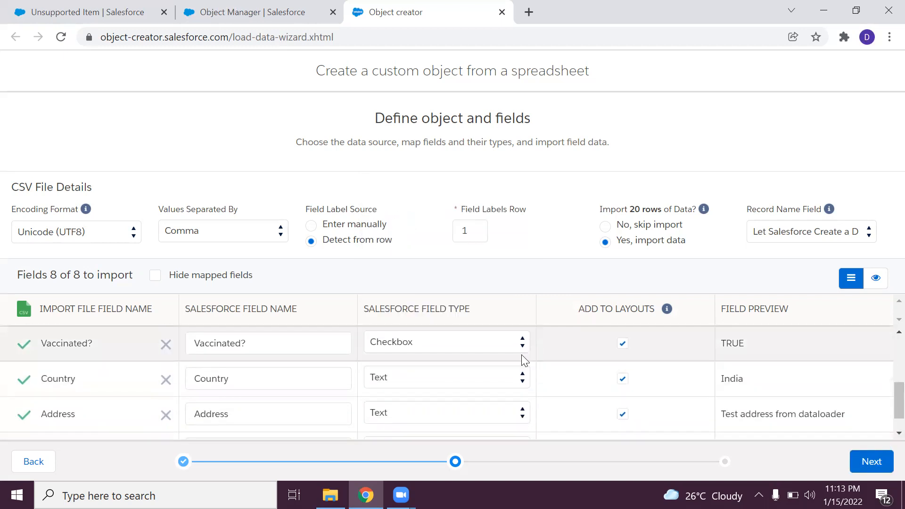
pyautogui.click(499, 377)
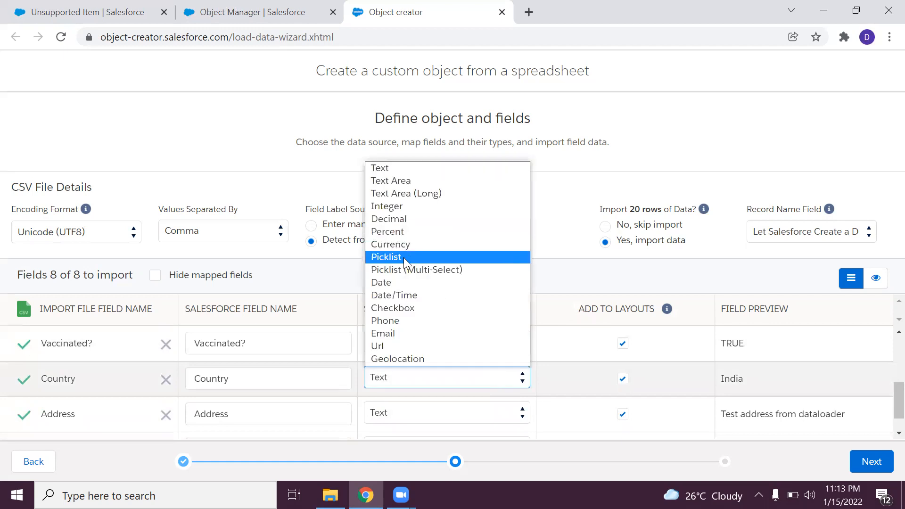
pyautogui.click(403, 257)
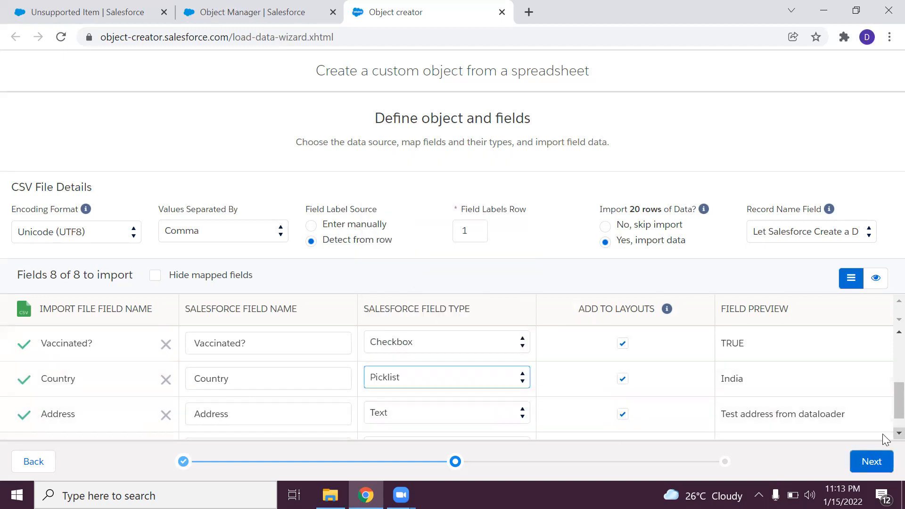
pyautogui.scroll(-1, 884, 436)
pyautogui.click(450, 428)
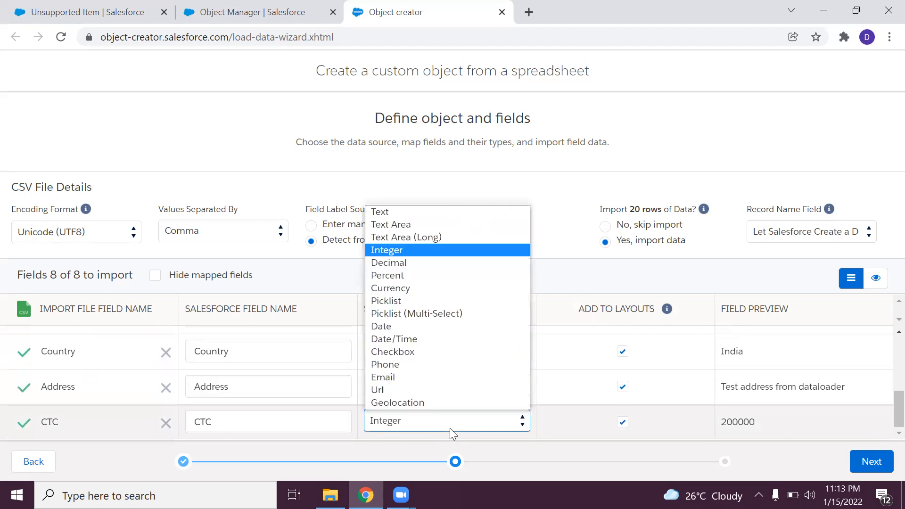
pyautogui.click(415, 288)
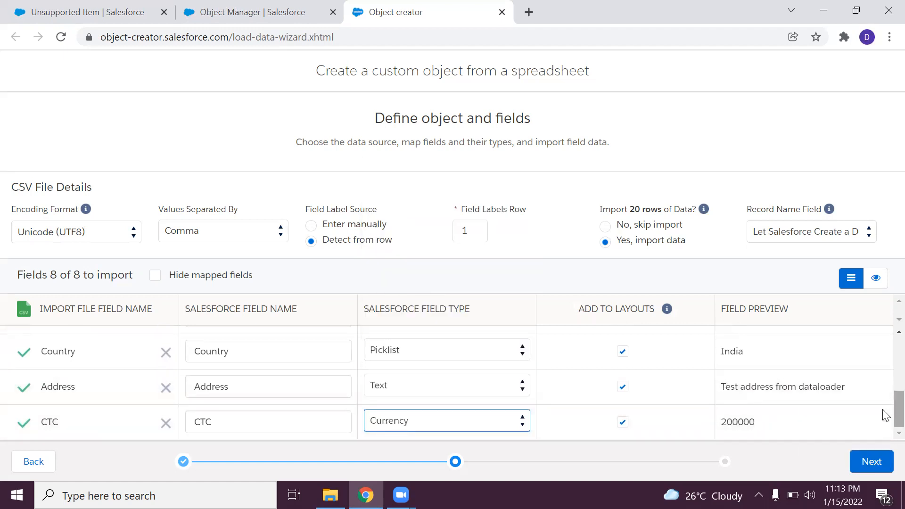
# - Check the available options for the Record Name Field without changing the selection
pyautogui.scroll(5, 883, 415)
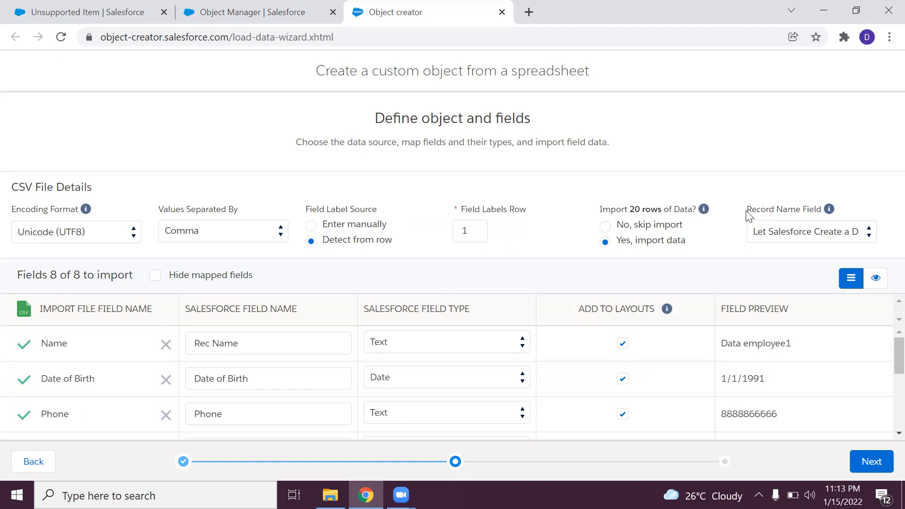
pyautogui.moveTo(749, 210); pyautogui.dragTo(811, 208)
pyautogui.click(789, 192)
pyautogui.click(801, 235)
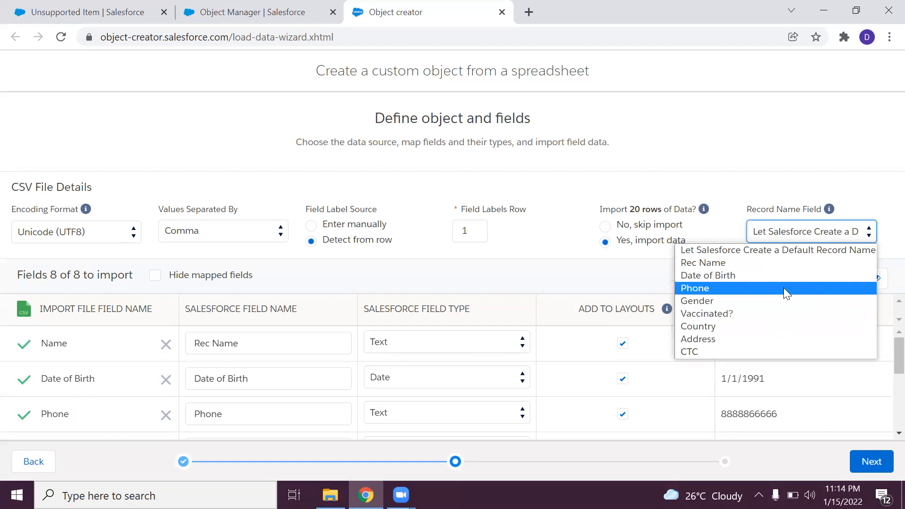
pyautogui.click(817, 169)
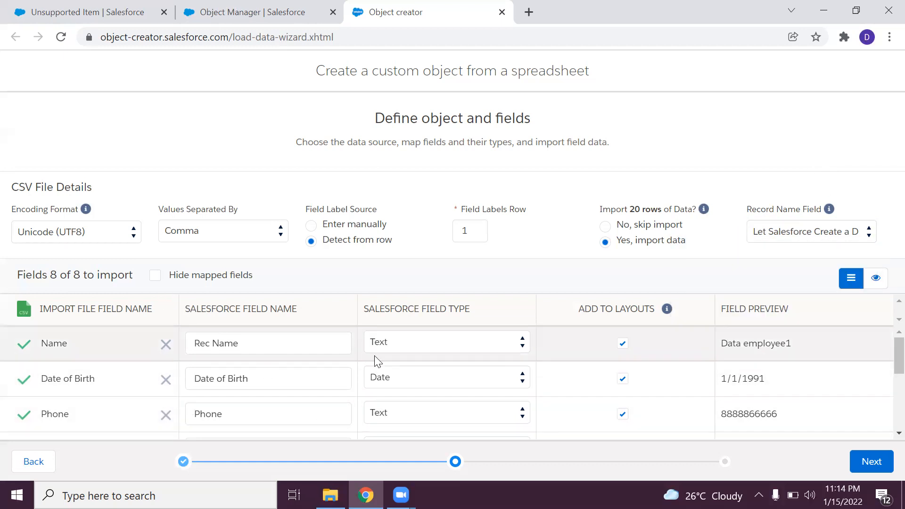
# - Set the Record Name Field to Rec Name and preview the spreadsheet data with its mapped fields
pyautogui.click(789, 233)
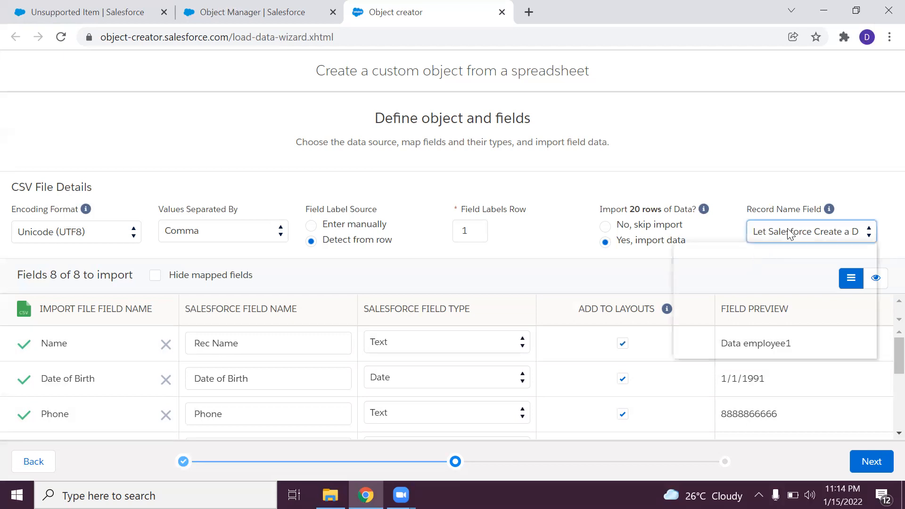
pyautogui.click(759, 264)
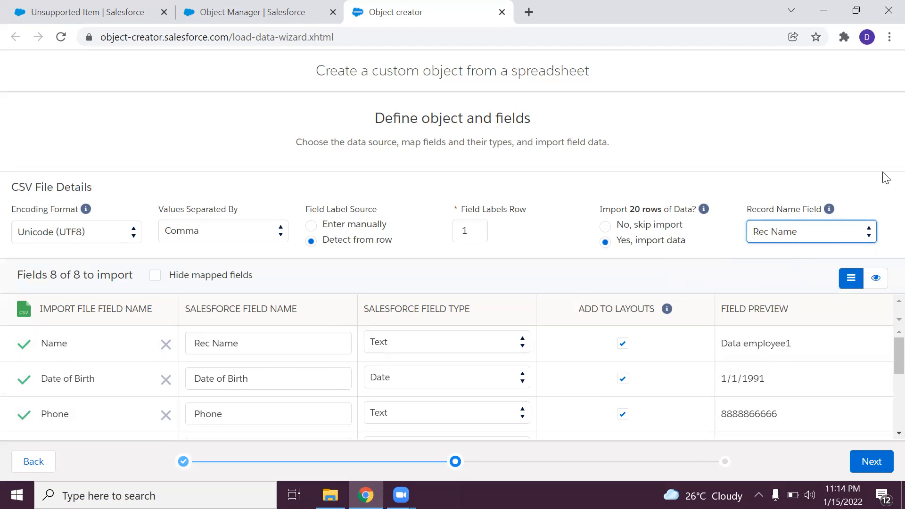
pyautogui.click(878, 280)
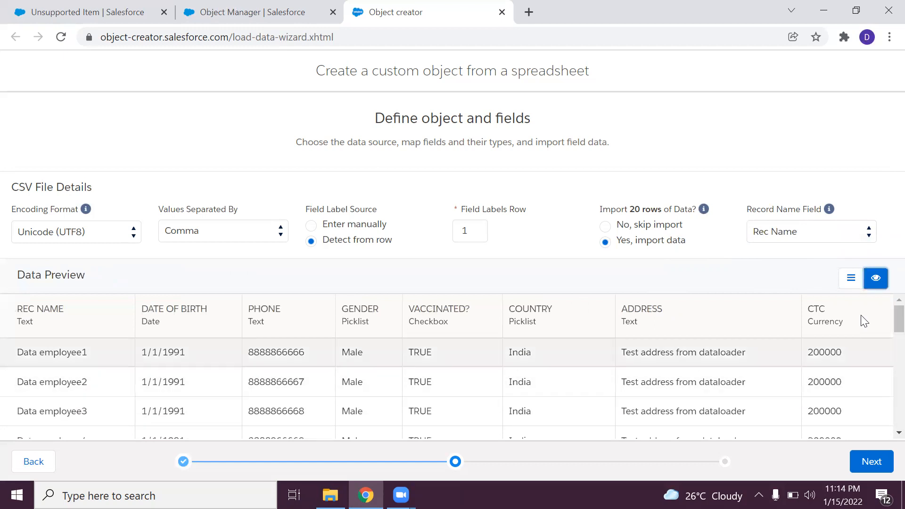
# - Continue to the object properties and set the label and plural label to "Demo Jan1" and the API name to "Demo_Jan1"
pyautogui.click(866, 466)
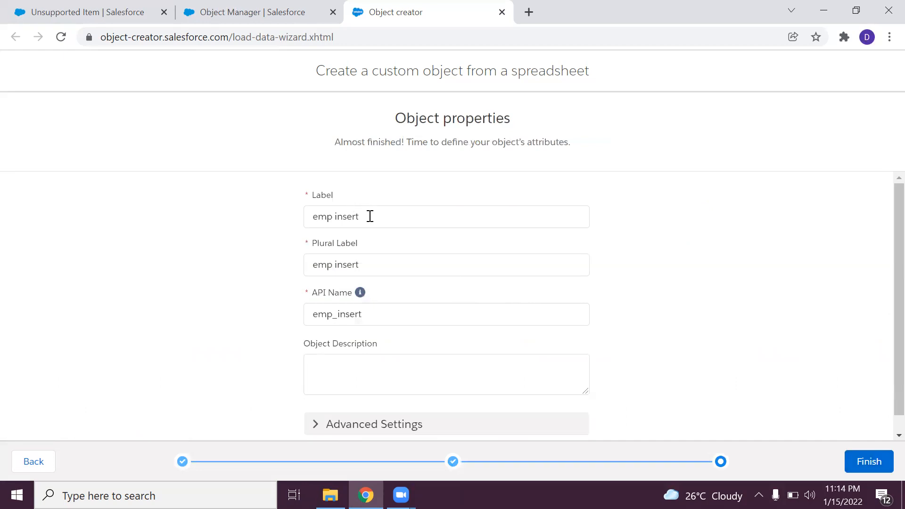
pyautogui.moveTo(370, 216); pyautogui.dragTo(257, 203)
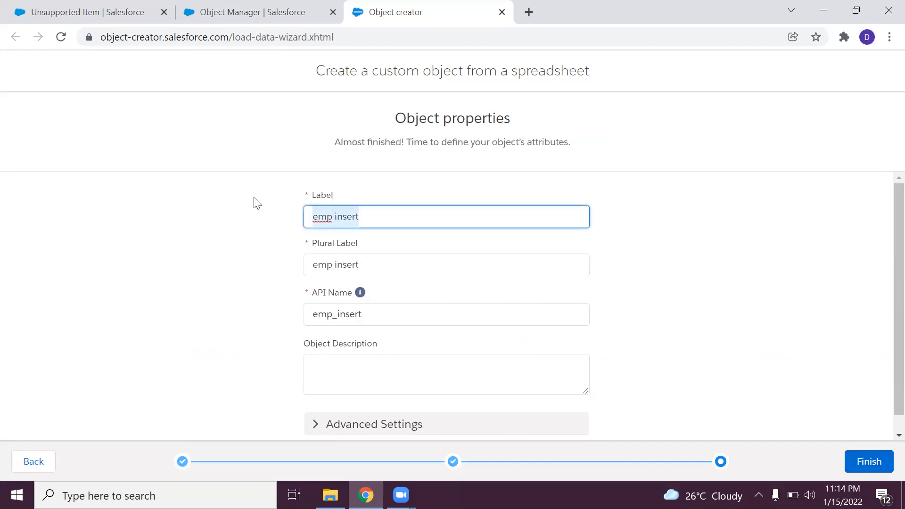
pyautogui.write('Demo Ja')
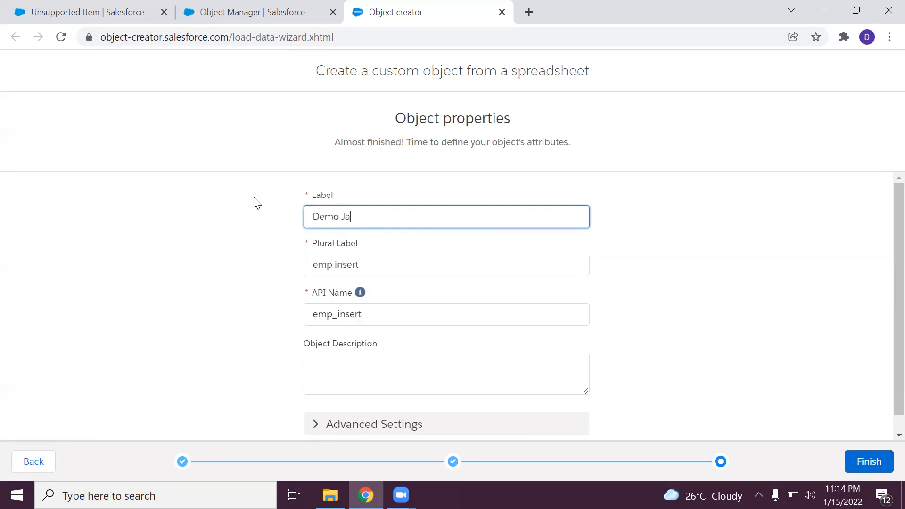
pyautogui.write('n1')
pyautogui.moveTo(390, 264); pyautogui.dragTo(254, 256)
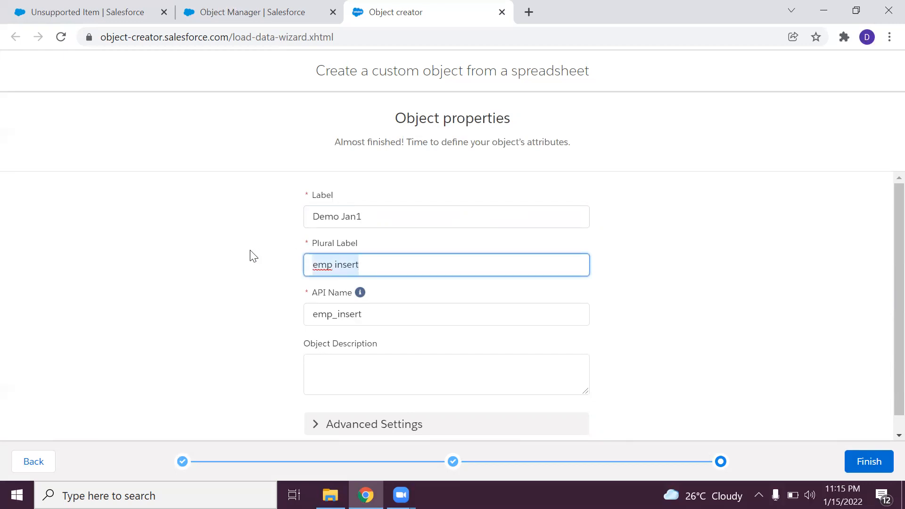
pyautogui.write('Demo Jan1')
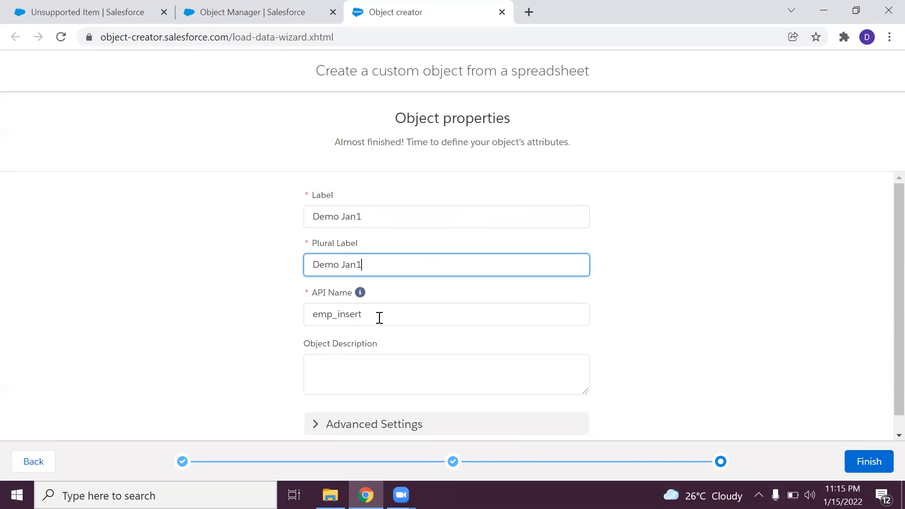
pyautogui.moveTo(378, 317); pyautogui.dragTo(251, 320)
pyautogui.write('Demo')
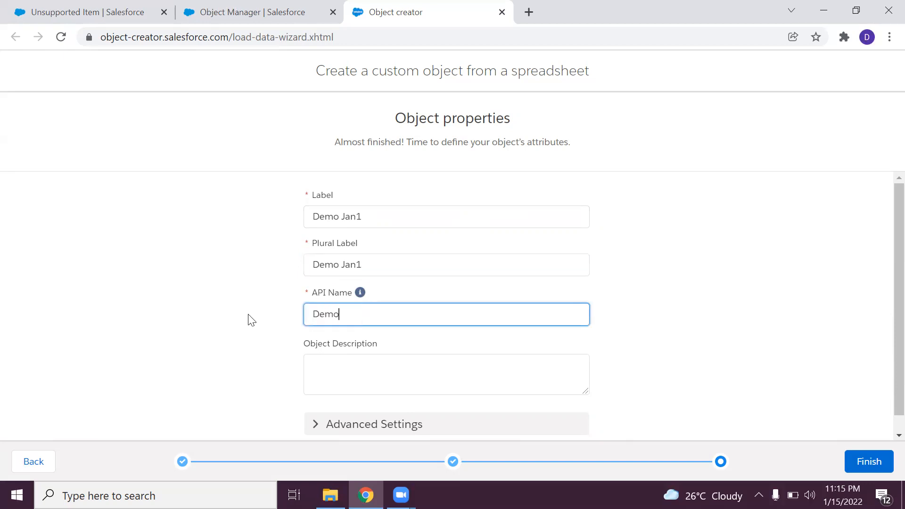
pyautogui.write('_Jan')
# - Review the object's advanced settings without changing them, and finish creating the object and importing its records
pyautogui.scroll(-1, 886, 321)
pyautogui.click(312, 415)
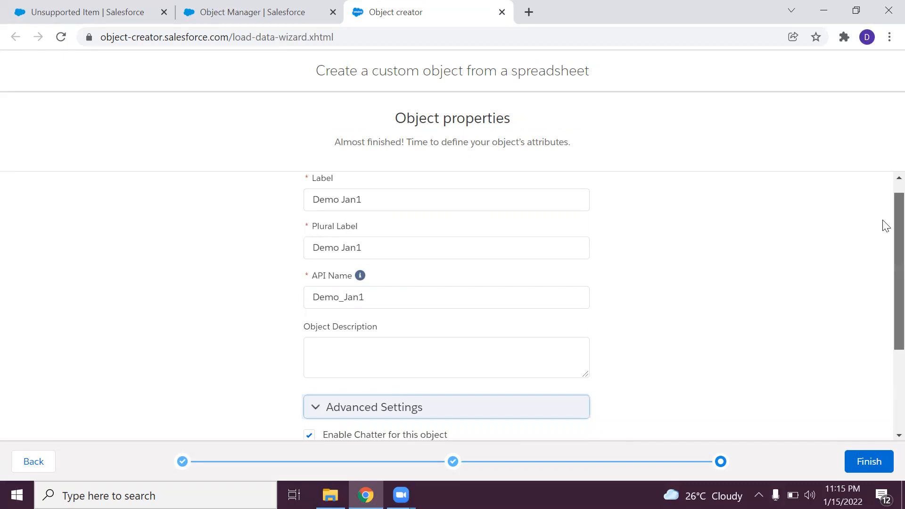
pyautogui.scroll(-2, 885, 307)
pyautogui.scroll(-1, 886, 307)
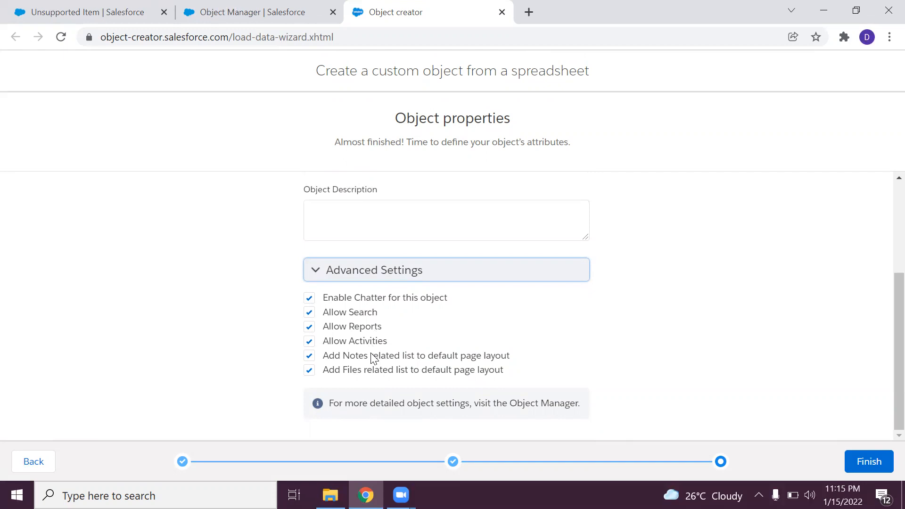
pyautogui.click(318, 278)
pyautogui.click(874, 464)
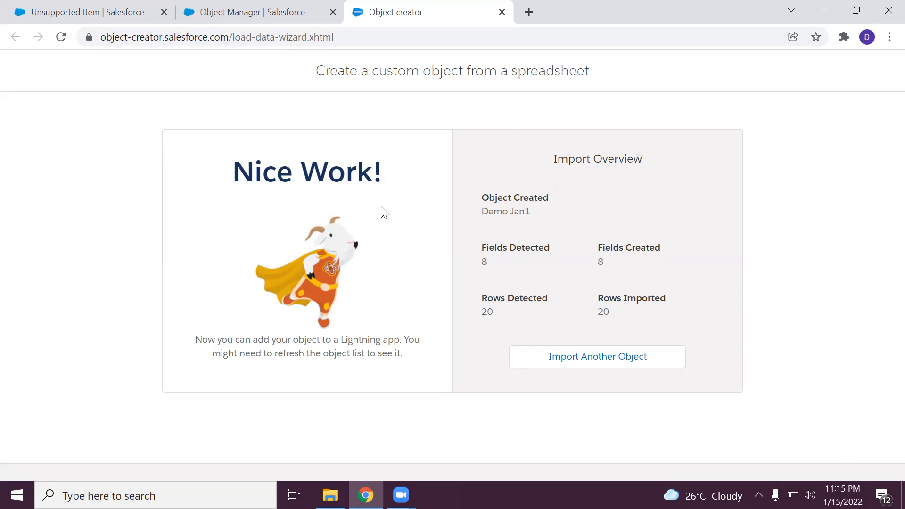
pyautogui.moveTo(487, 214); pyautogui.dragTo(513, 216)
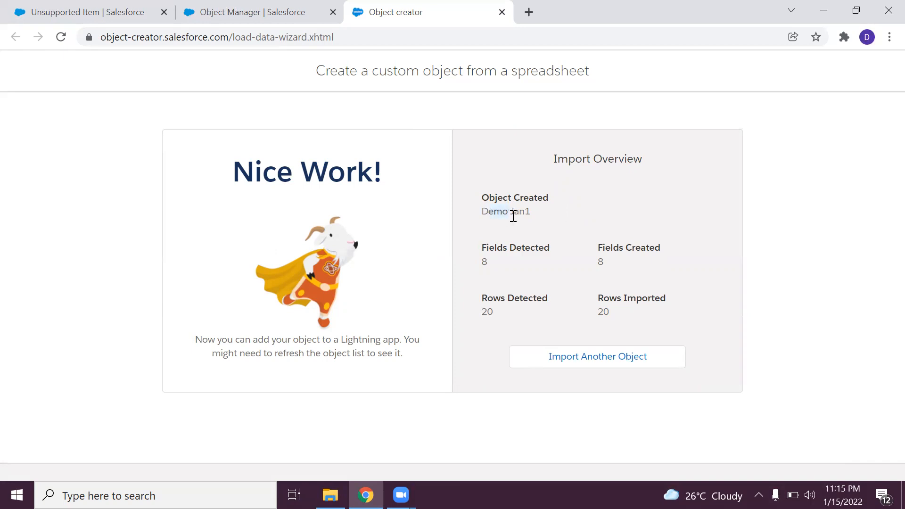
# - Refresh the Object Manager, search it for "demo" and open the Demo Jan1 object
pyautogui.click(252, 7)
pyautogui.click(65, 37)
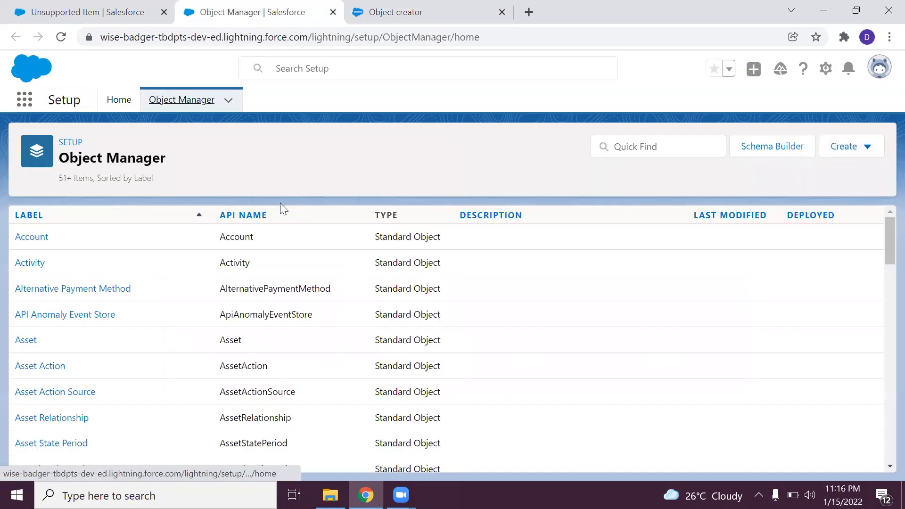
pyautogui.click(636, 148)
pyautogui.write('demo')
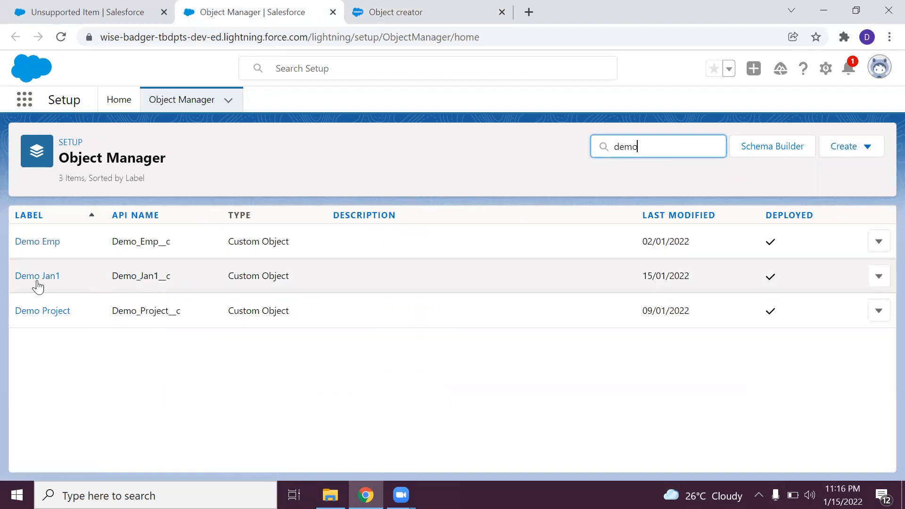
pyautogui.click(37, 282)
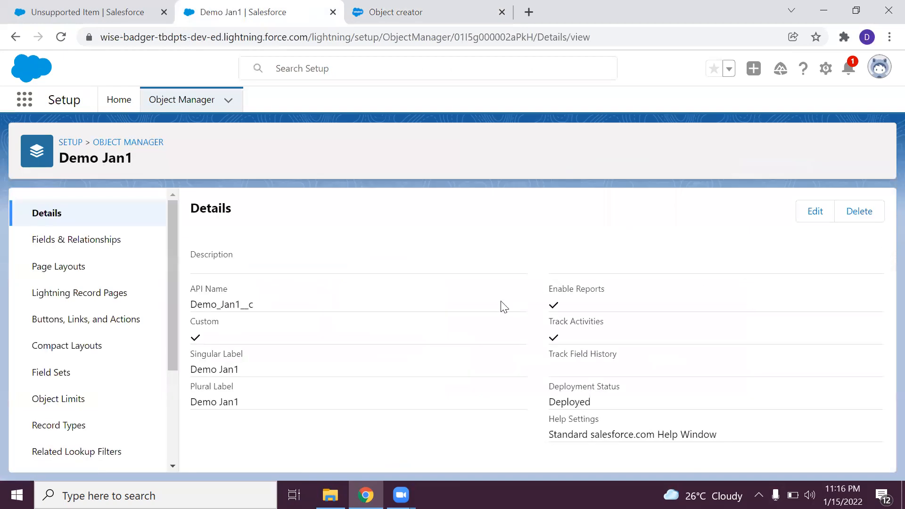
# - Review the Demo Jan1 object's fields and relationships, and examine the Gender field's definition and picklist values
pyautogui.click(89, 242)
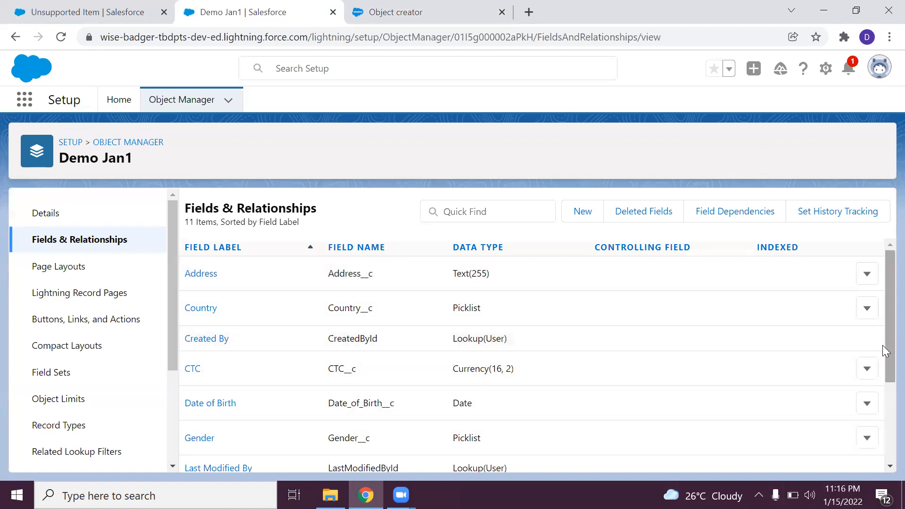
pyautogui.moveTo(883, 363); pyautogui.dragTo(882, 441)
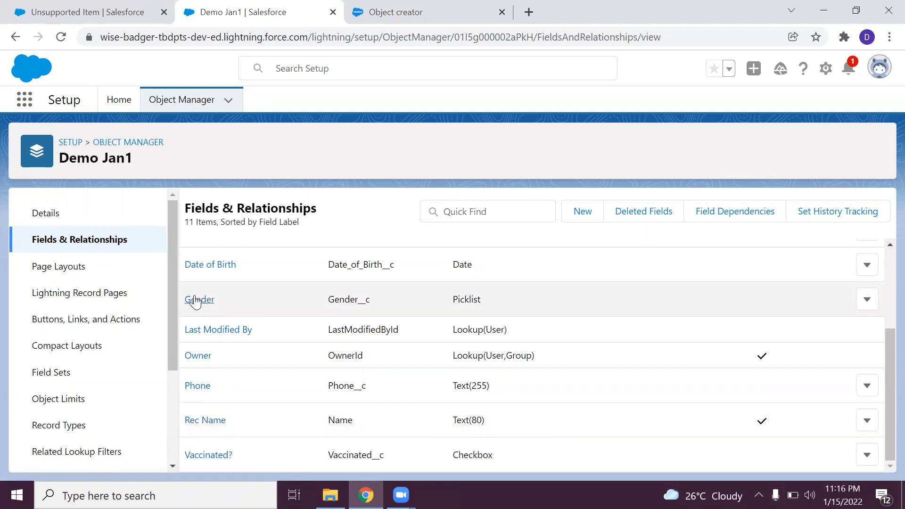
pyautogui.click(194, 301)
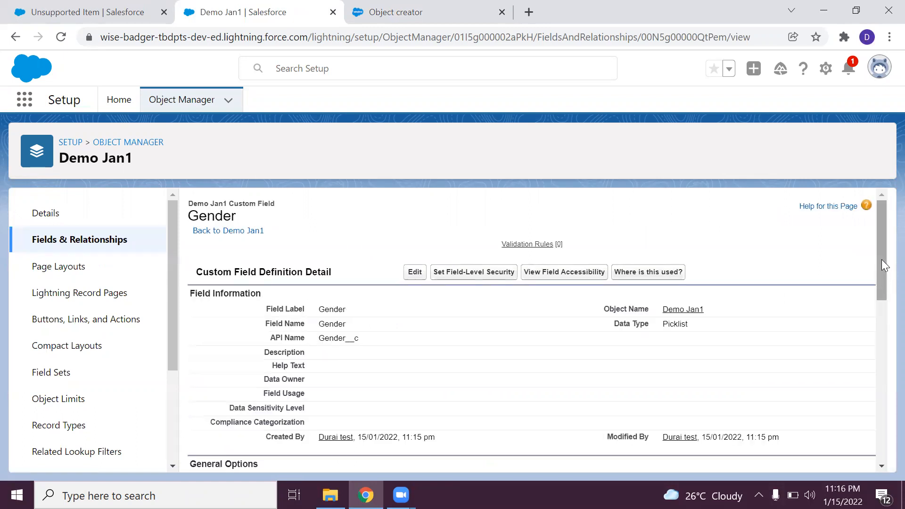
pyautogui.moveTo(881, 260); pyautogui.dragTo(883, 283)
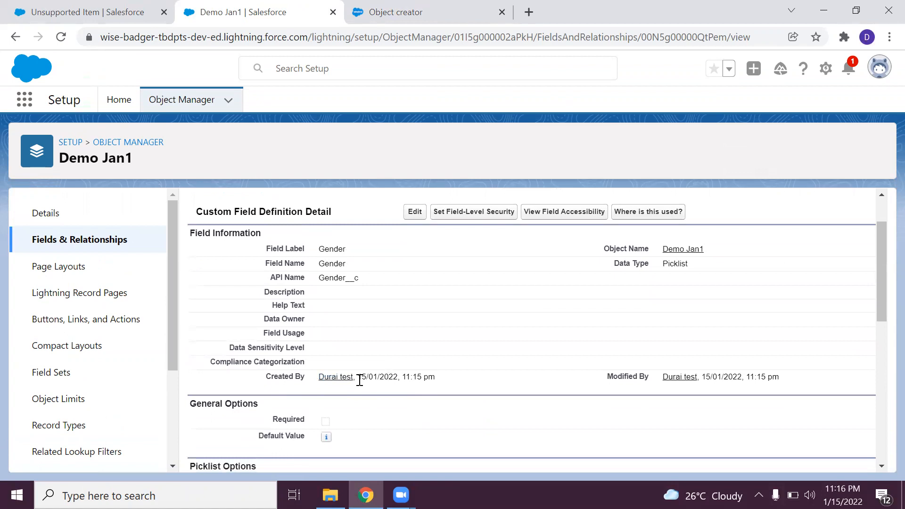
pyautogui.moveTo(359, 380); pyautogui.dragTo(436, 386)
pyautogui.click(724, 379)
pyautogui.moveTo(883, 309); pyautogui.dragTo(884, 461)
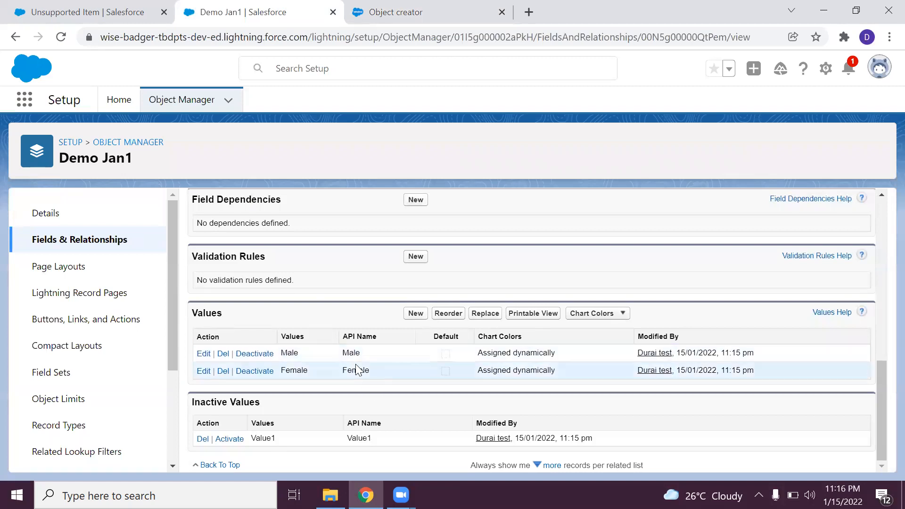
pyautogui.moveTo(878, 430); pyautogui.dragTo(877, 189)
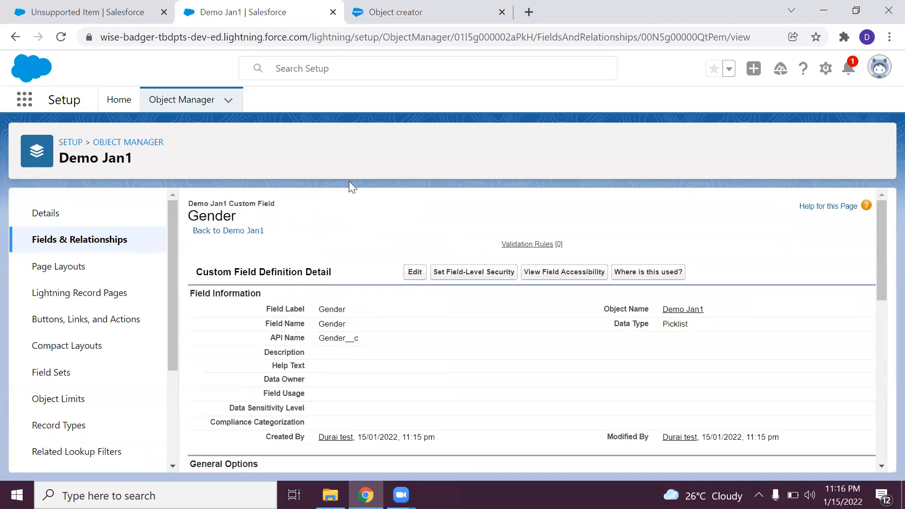
# - In the Students Management app, search the full App Launcher list for "demo" to look for the new object
pyautogui.click(41, 7)
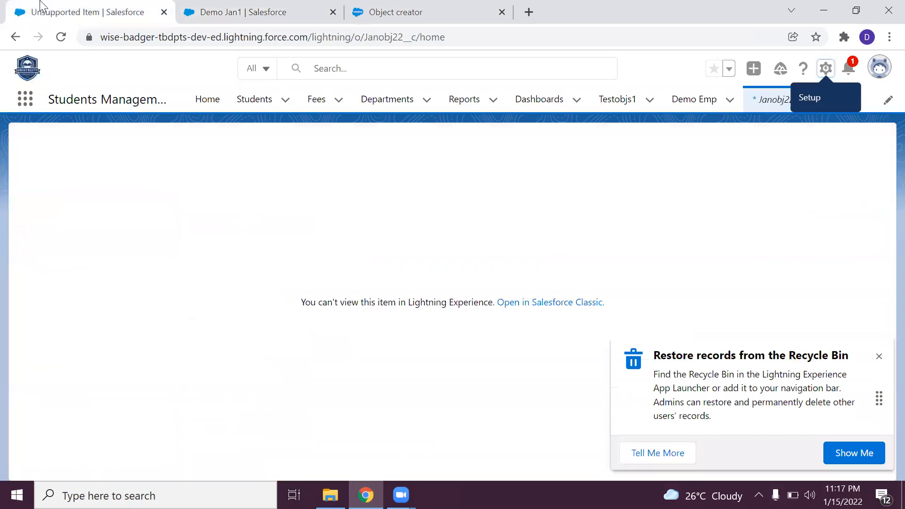
pyautogui.click(25, 98)
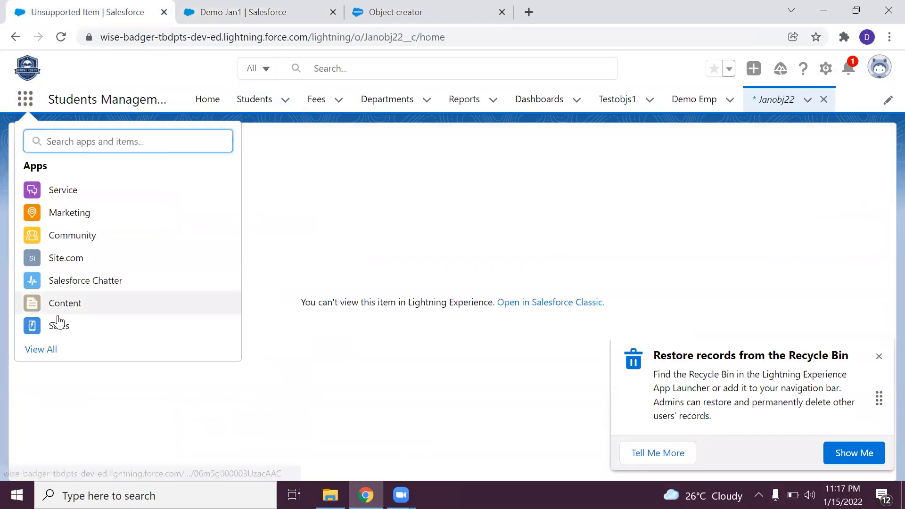
pyautogui.click(47, 348)
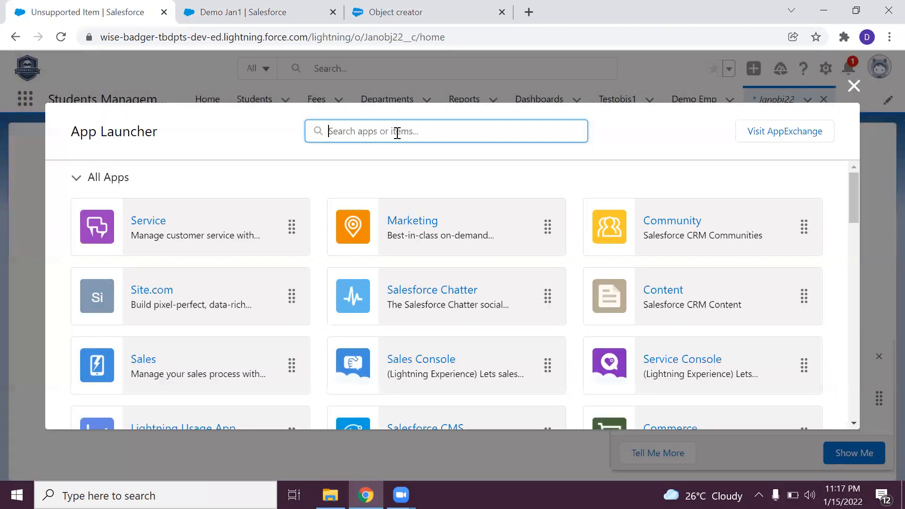
pyautogui.write('demo')
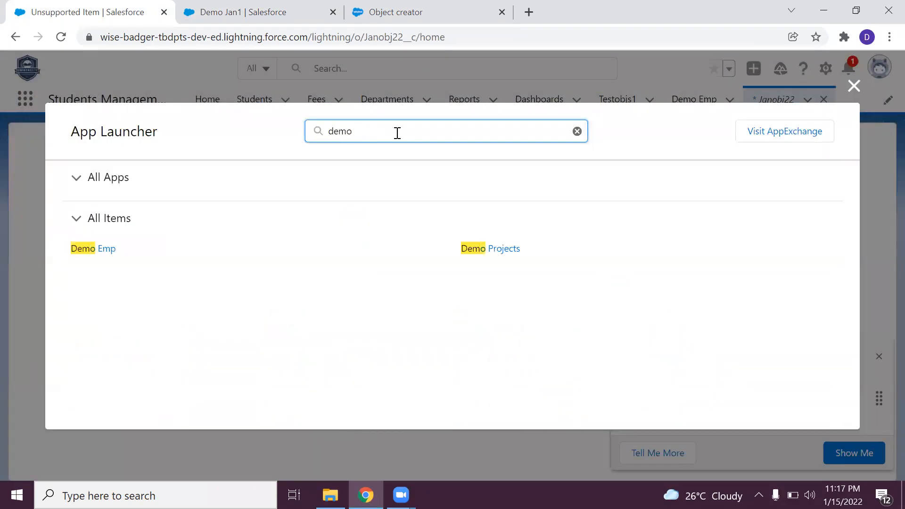
pyautogui.write(' ja')
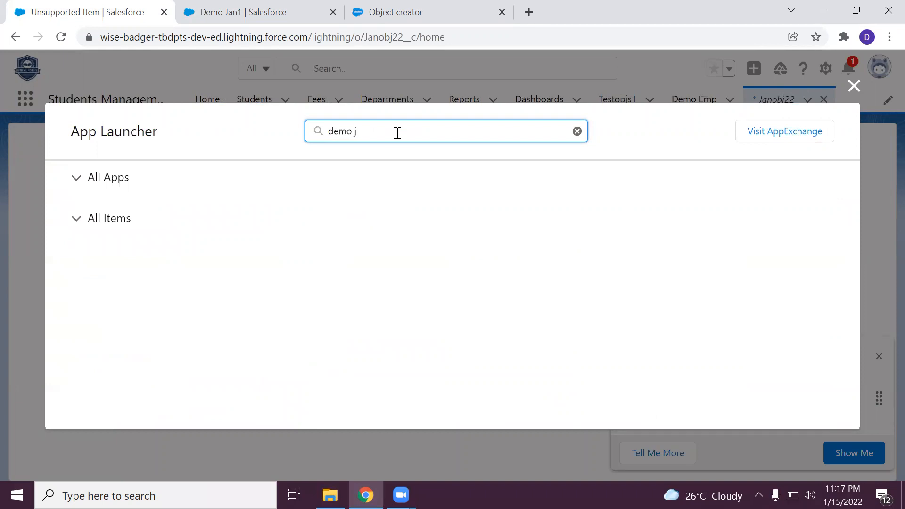
pyautogui.press('BackSpace')
pyautogui.press('BackSpace')
pyautogui.press('BackSpace')
pyautogui.press('BackSpace')
pyautogui.press('BackSpace')
pyautogui.press('BackSpace')
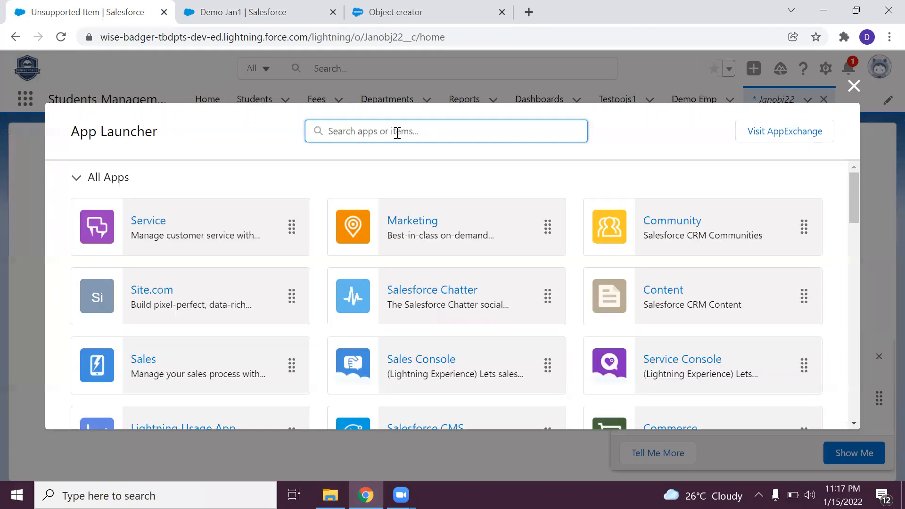
pyautogui.write('demo')
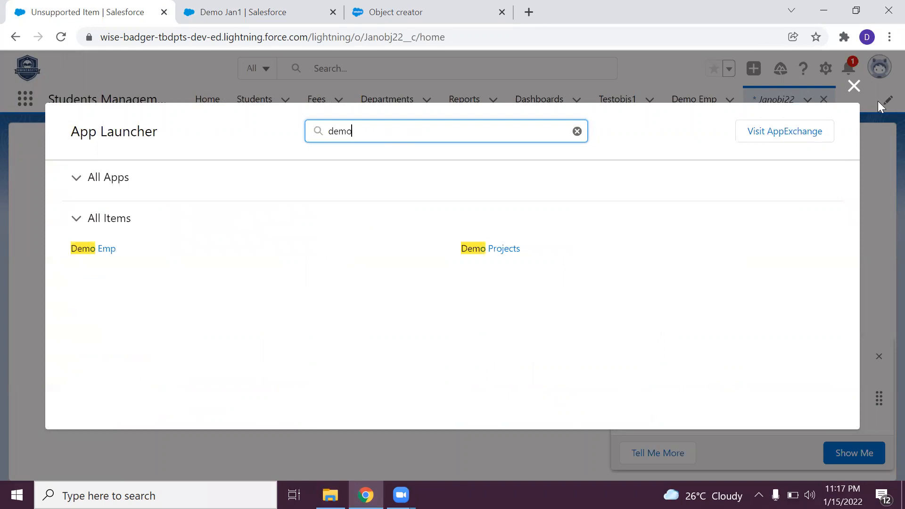
pyautogui.click(854, 85)
# - Reload the Students Management app page so that the newly created object can be found
pyautogui.click(59, 37)
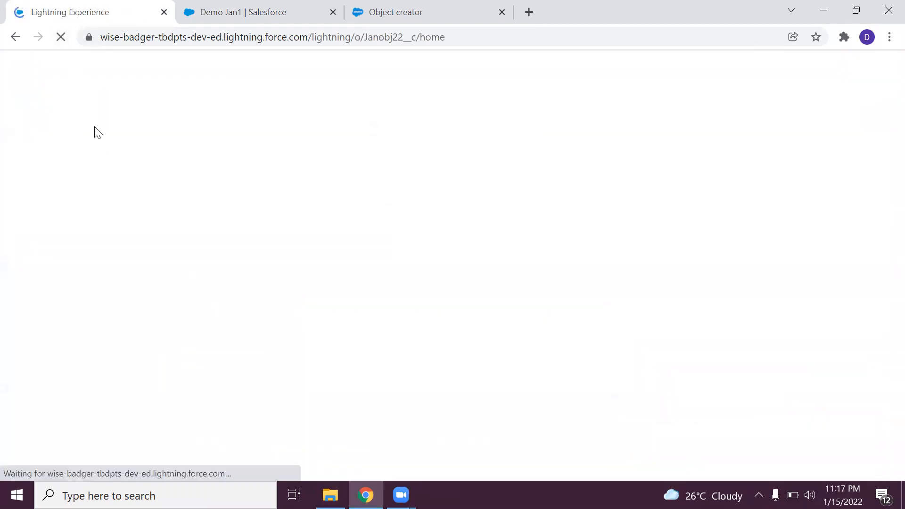
pyautogui.click(202, 8)
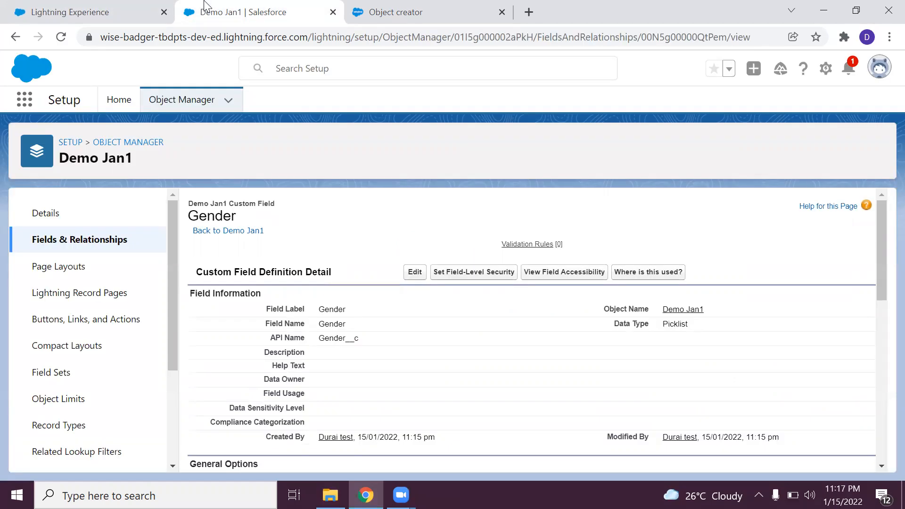
pyautogui.click(69, 7)
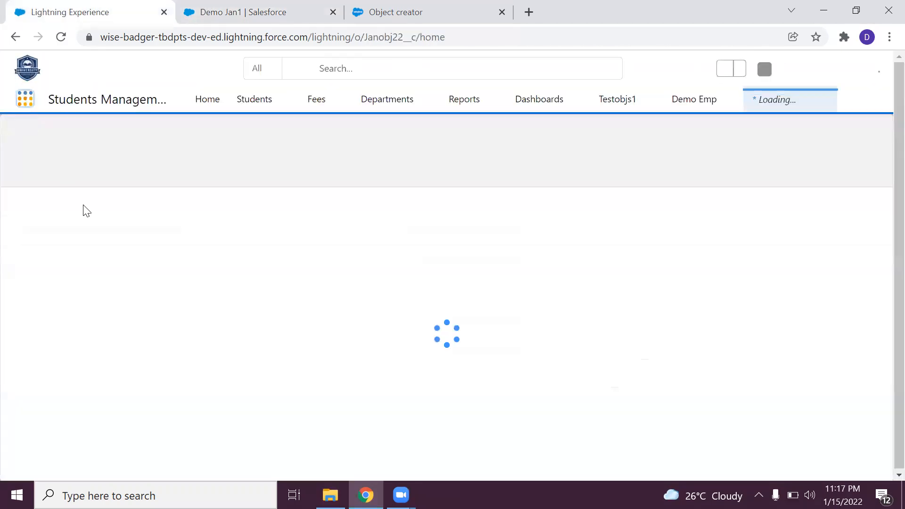
pyautogui.click(26, 99)
pyautogui.click(26, 99)
pyautogui.click(26, 99)
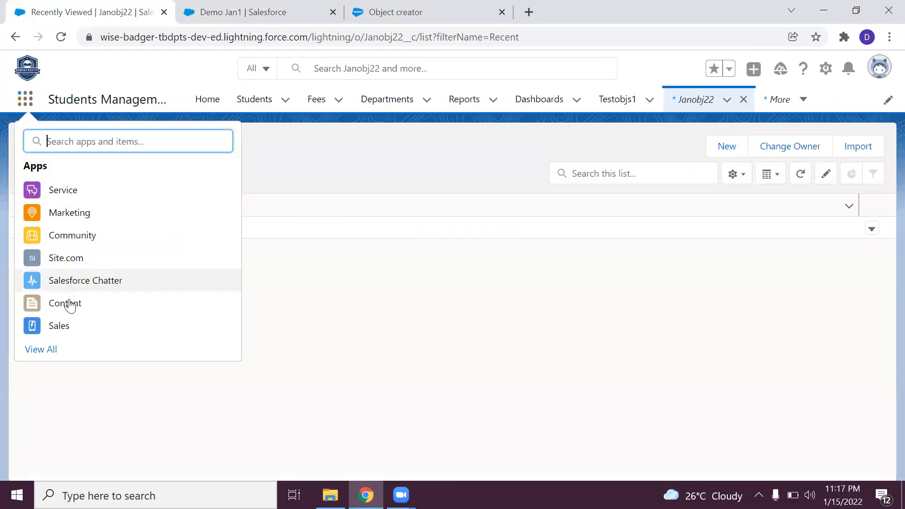
pyautogui.click(50, 350)
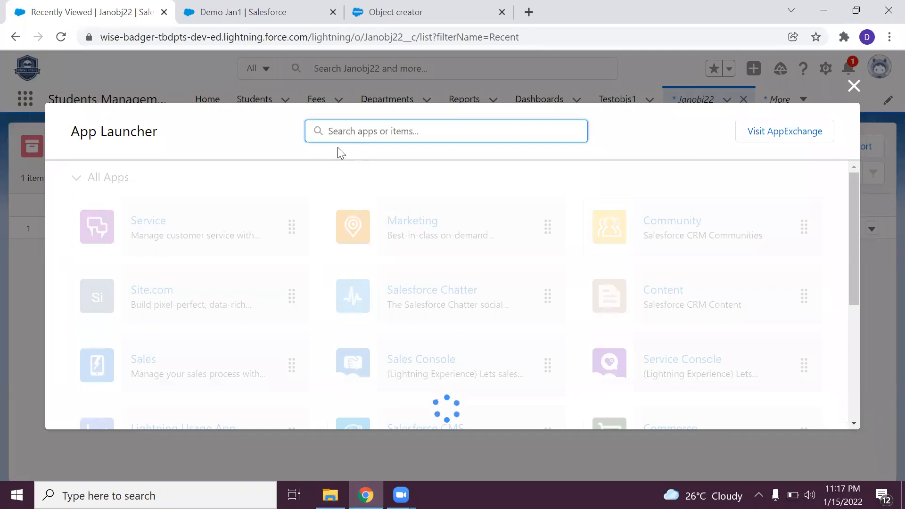
pyautogui.write('de')
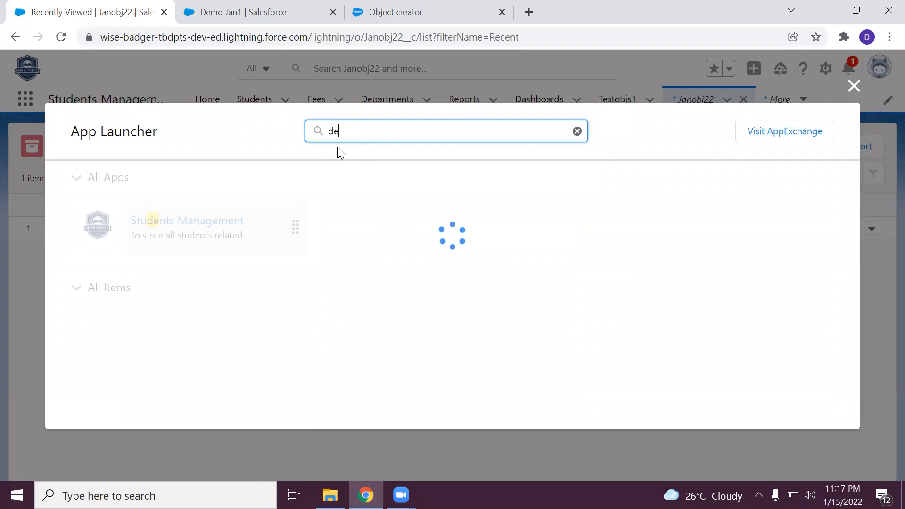
pyautogui.press('BackSpace')
pyautogui.press('BackSpace')
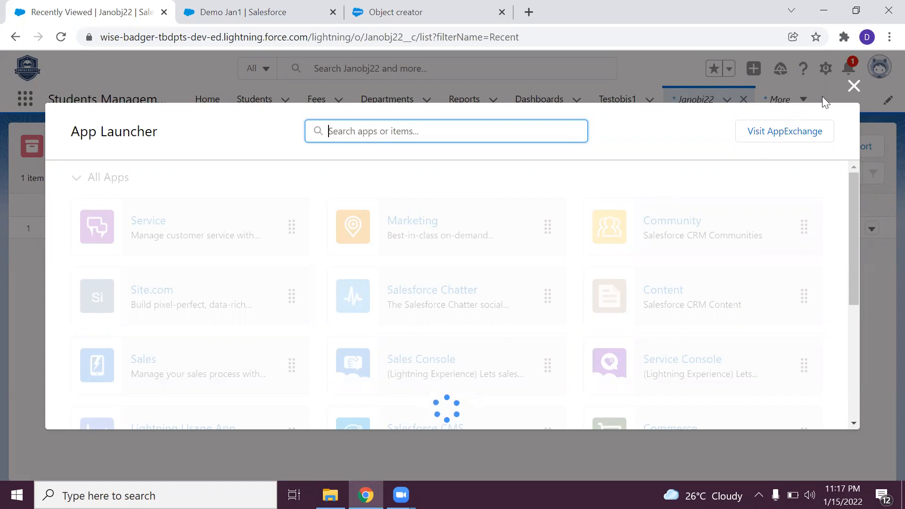
pyautogui.click(854, 86)
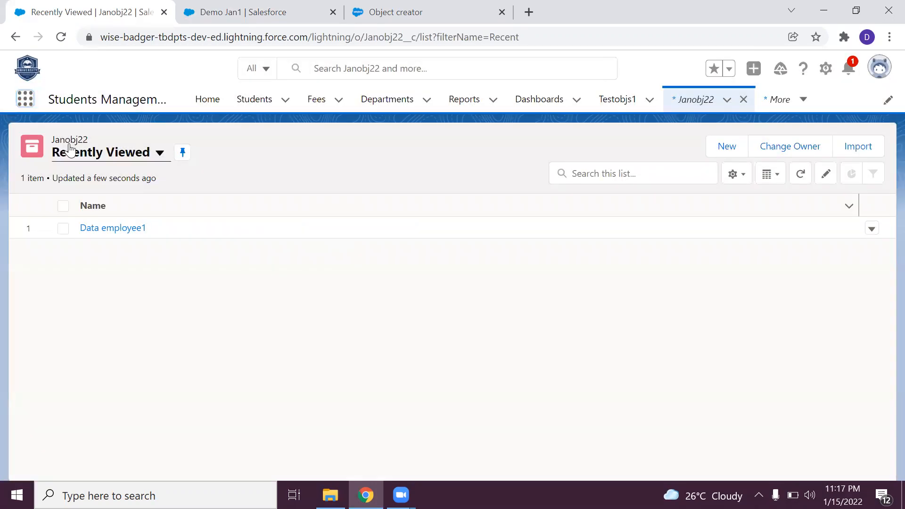
# - Search the full App Launcher list for "demo" and open the Demo Jan1 object
pyautogui.click(25, 98)
pyautogui.click(40, 351)
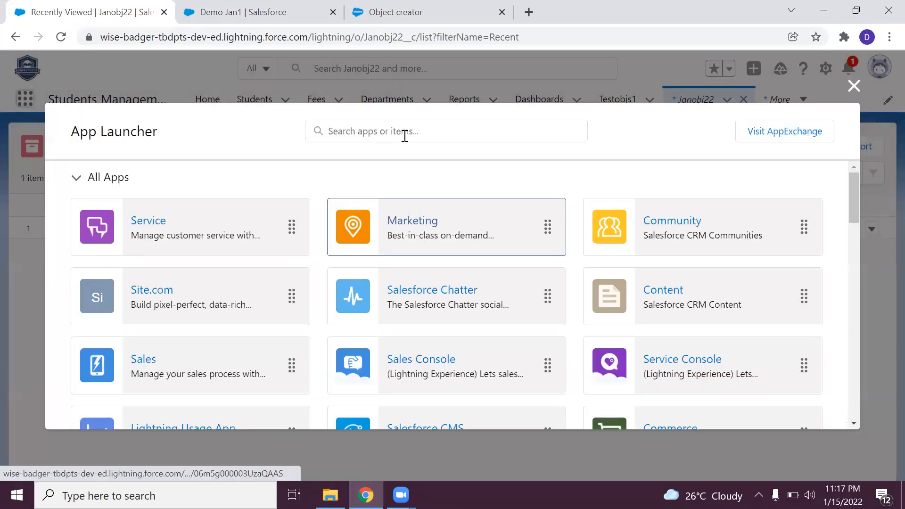
pyautogui.click(404, 135)
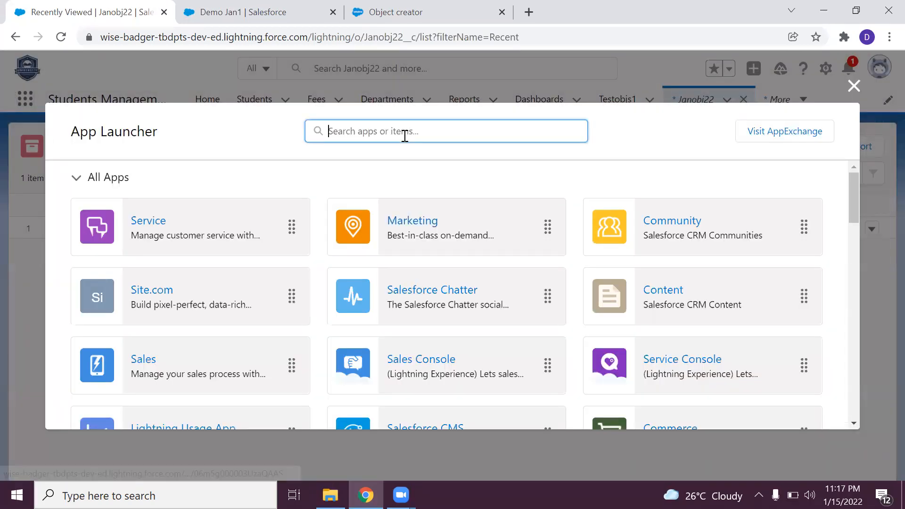
pyautogui.write('demo')
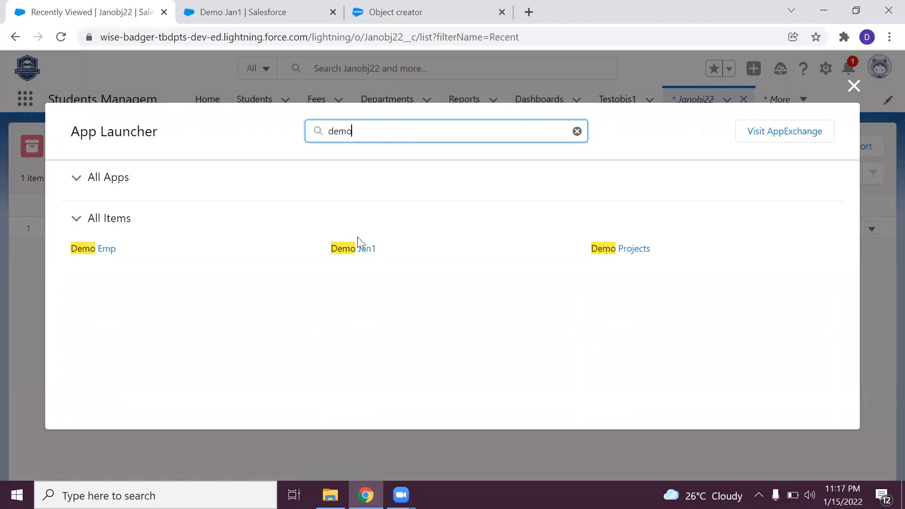
pyautogui.click(354, 249)
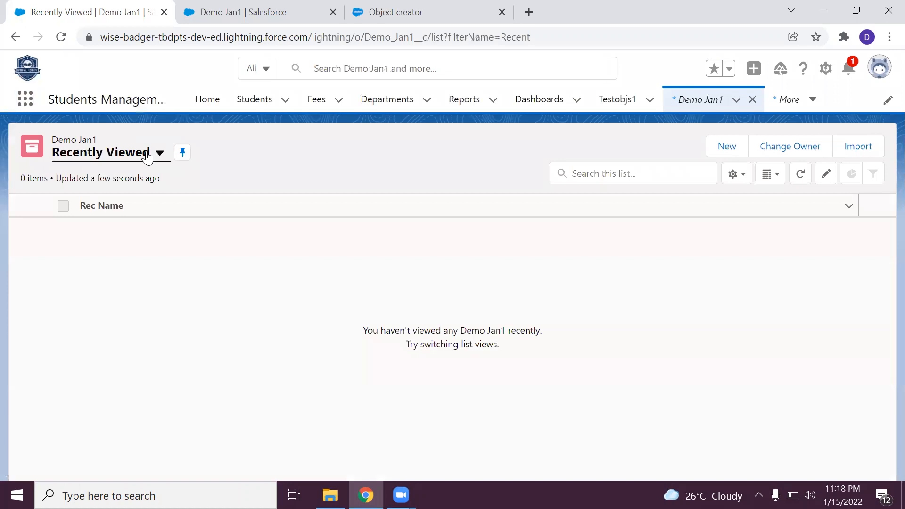
# - Switch the Demo Jan1 list view to All Records and open the Data employee1 record
pyautogui.click(147, 157)
pyautogui.click(105, 200)
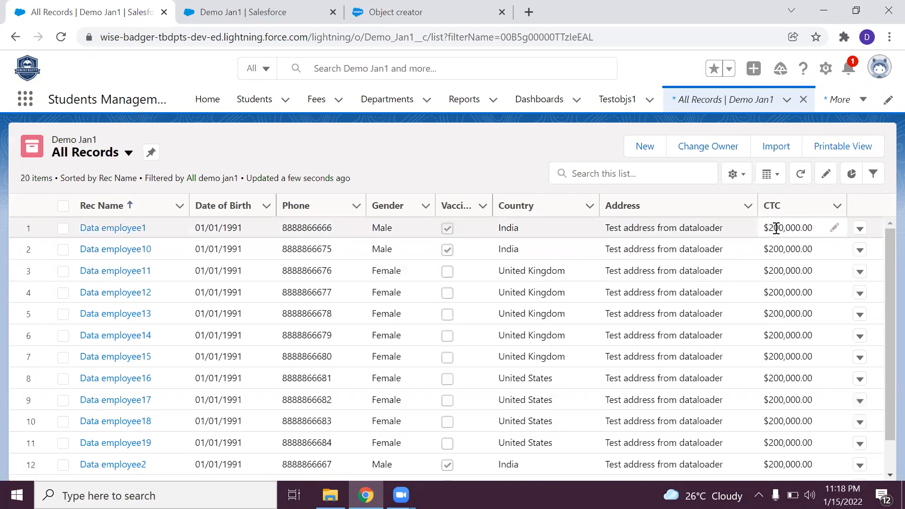
pyautogui.click(109, 229)
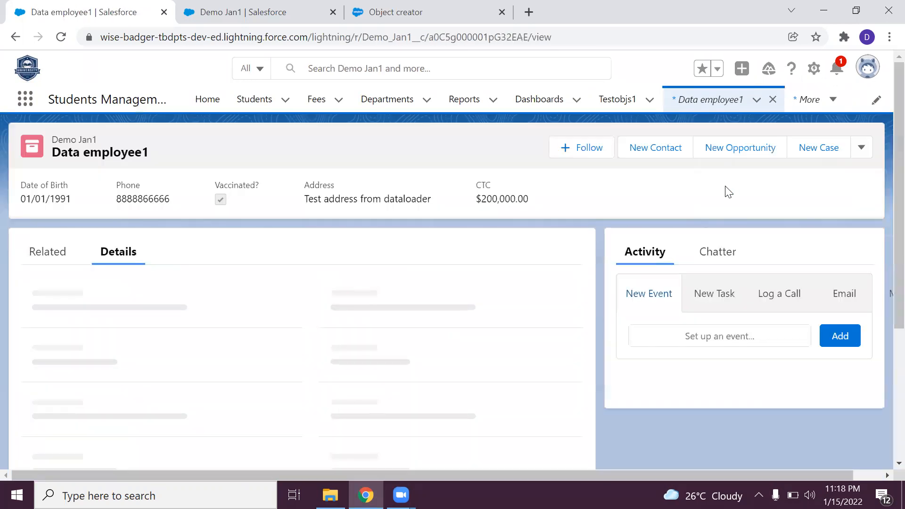
# - Open the Data employee1 record for editing and examine its fields, including the Gender and Country picklist options, without changing any values
pyautogui.click(661, 147)
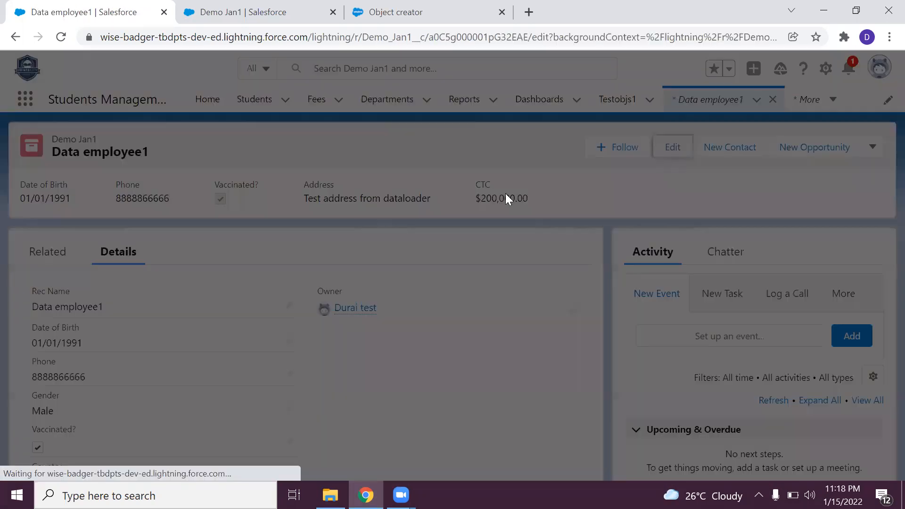
pyautogui.click(272, 297)
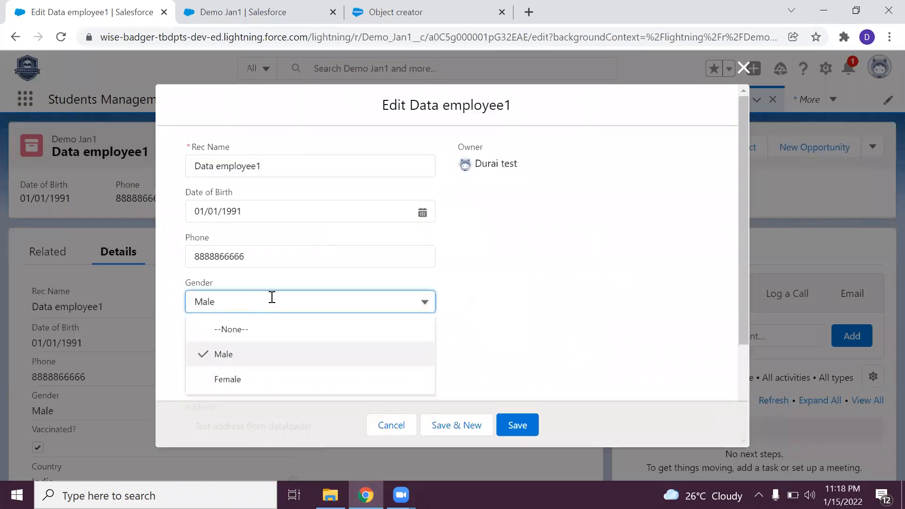
pyautogui.click(469, 285)
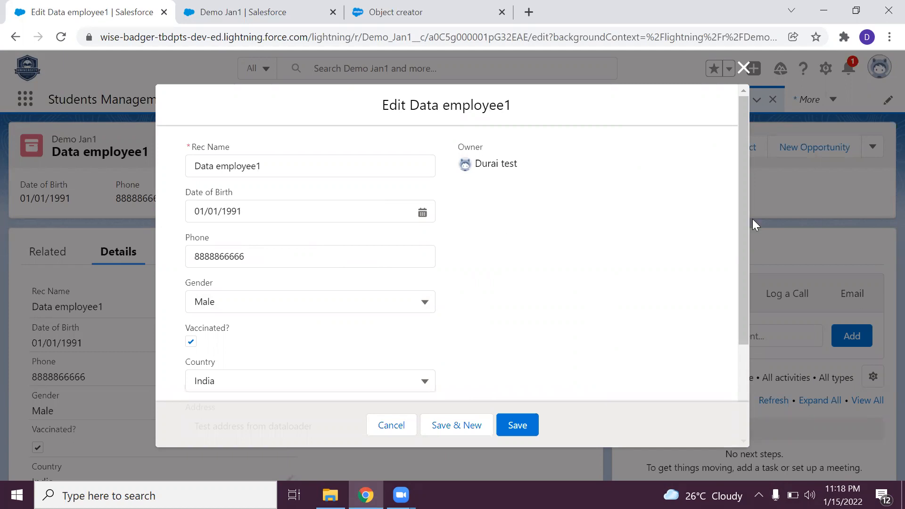
pyautogui.moveTo(744, 227); pyautogui.dragTo(751, 301)
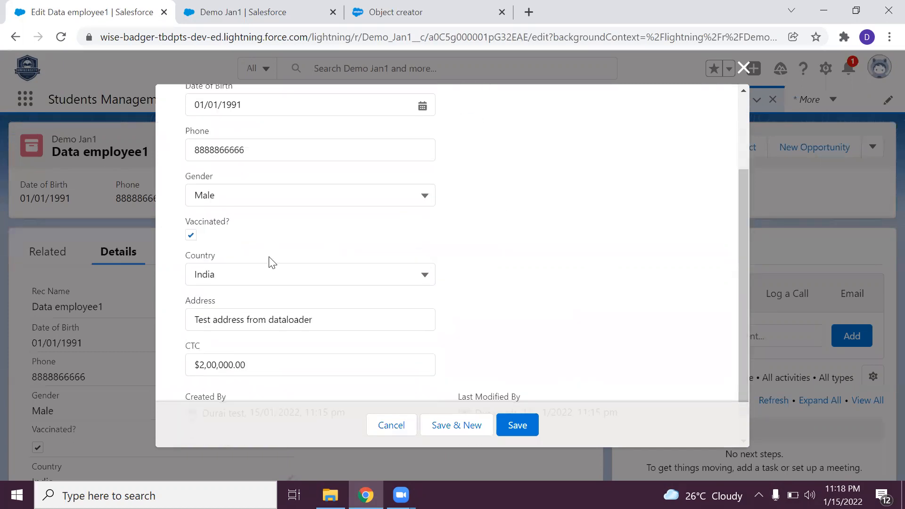
pyautogui.click(252, 278)
pyautogui.click(593, 271)
pyautogui.moveTo(744, 313); pyautogui.dragTo(743, 373)
pyautogui.moveTo(742, 341); pyautogui.dragTo(744, 162)
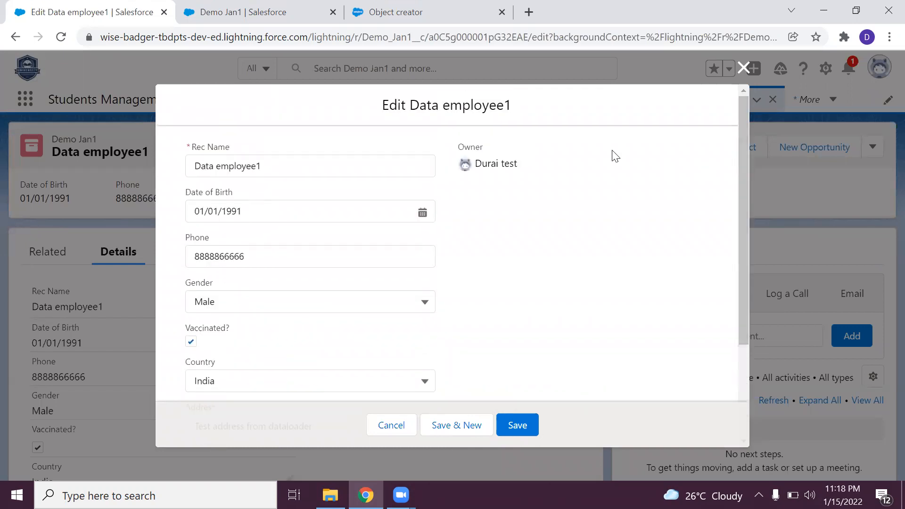